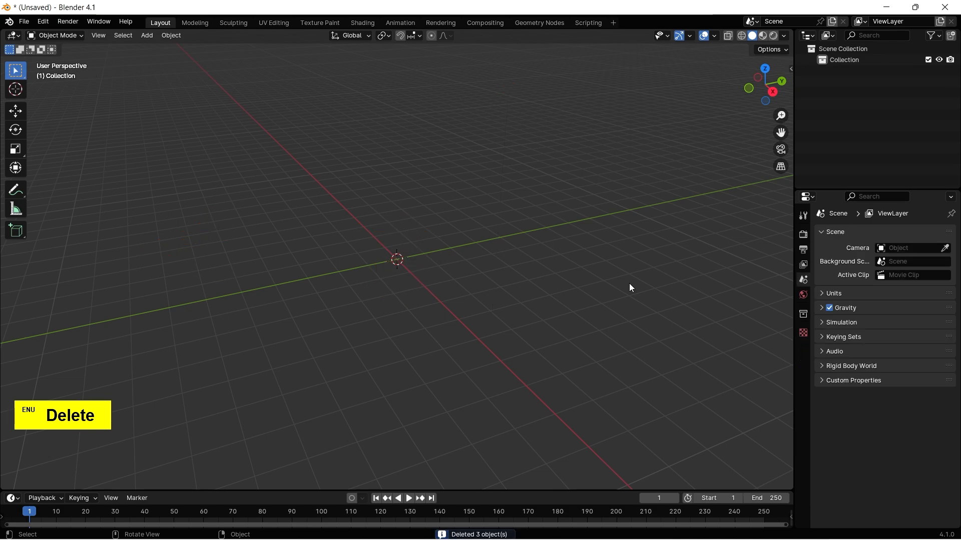
Add a monkey mesh at the world origin.
left_click(147, 35)
mouse_move(210, 48)
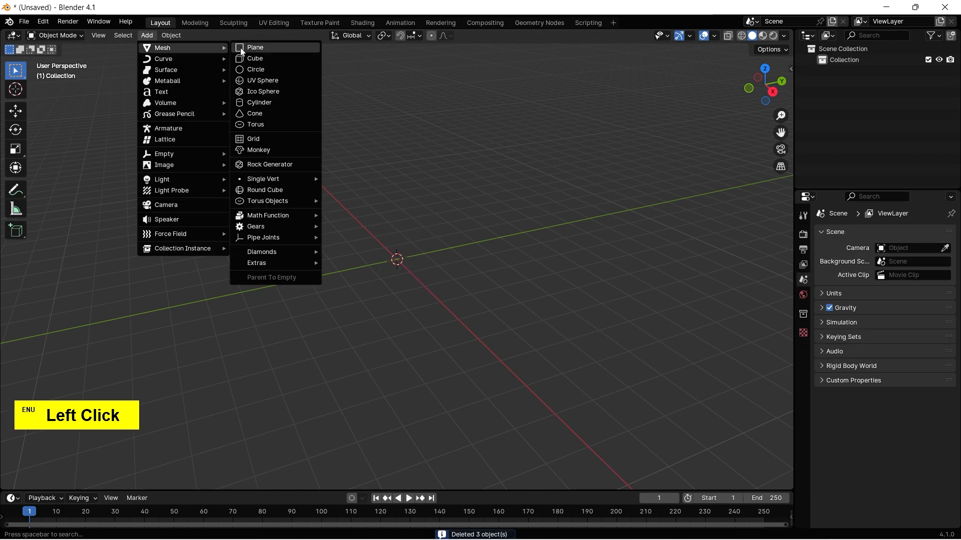
left_click(272, 149)
scroll(487, 298, "up", 2)
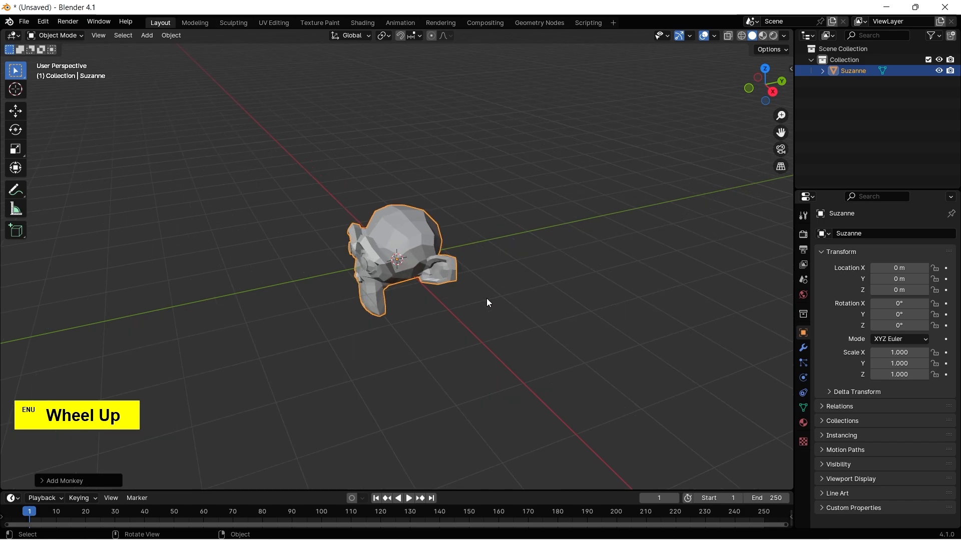
Give the monkey a level 2 subdivision surface and apply Shade Smooth by Angle.
key("ctrl+2")
scroll(455, 304, "up", 5)
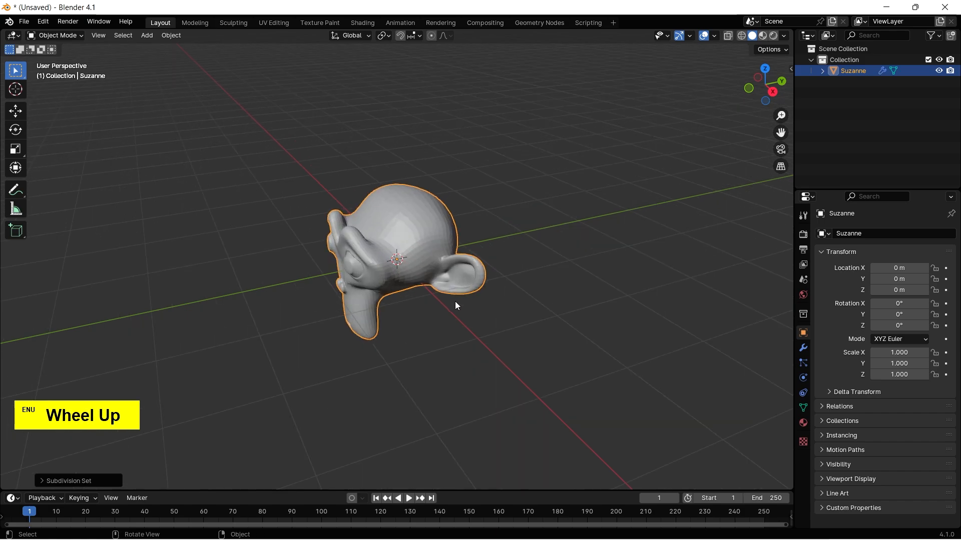
right_click(419, 194)
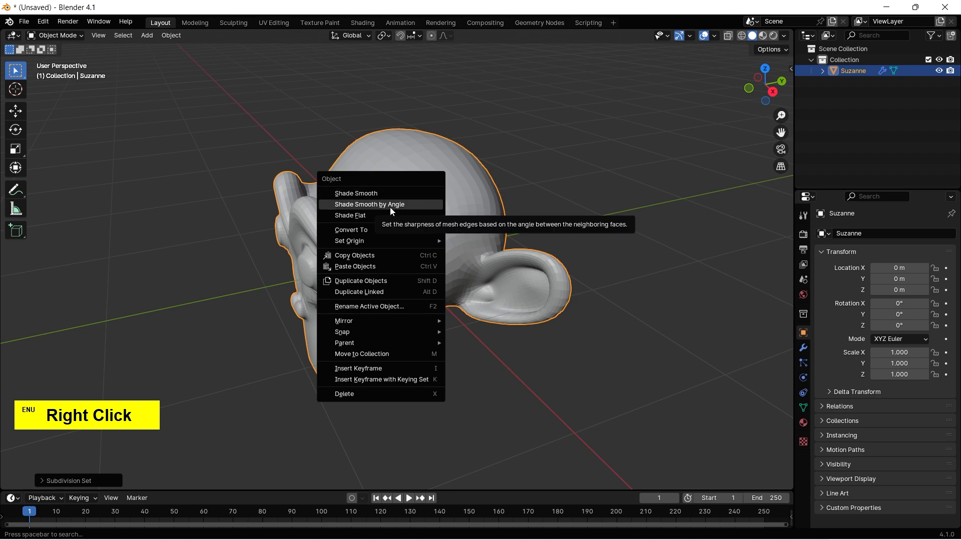
left_click(406, 206)
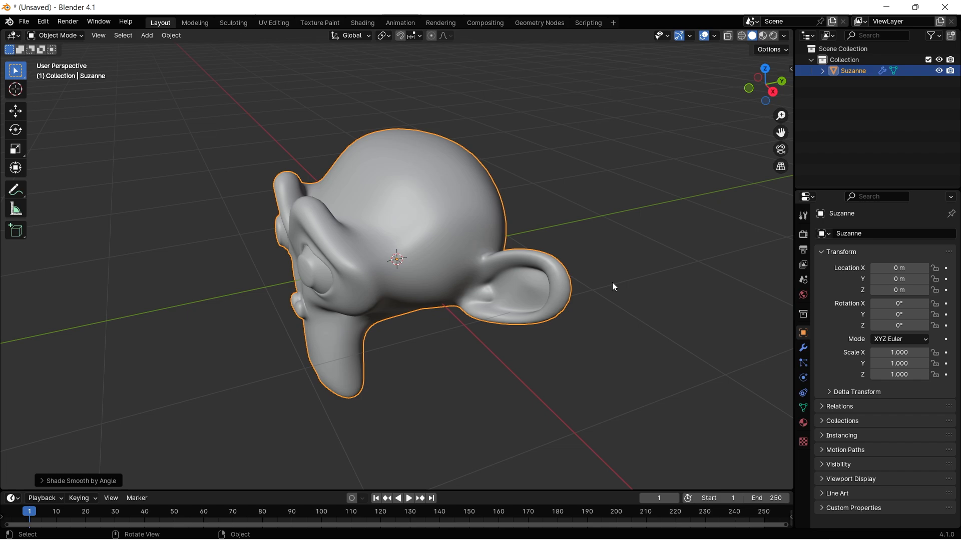
Switch to the right orthographic view and add a camera at the world origin.
scroll(612, 283, "down", 1)
key("KP_3")
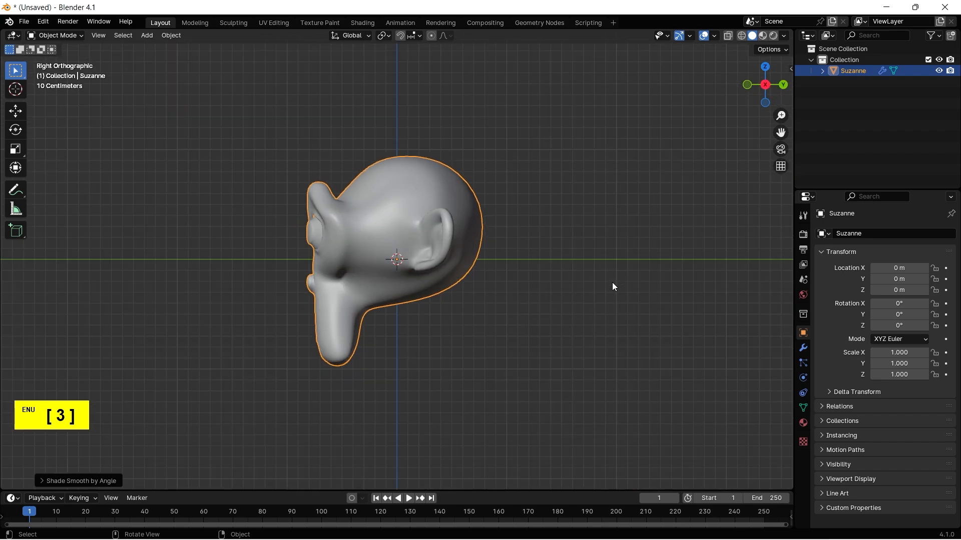
left_click(148, 36)
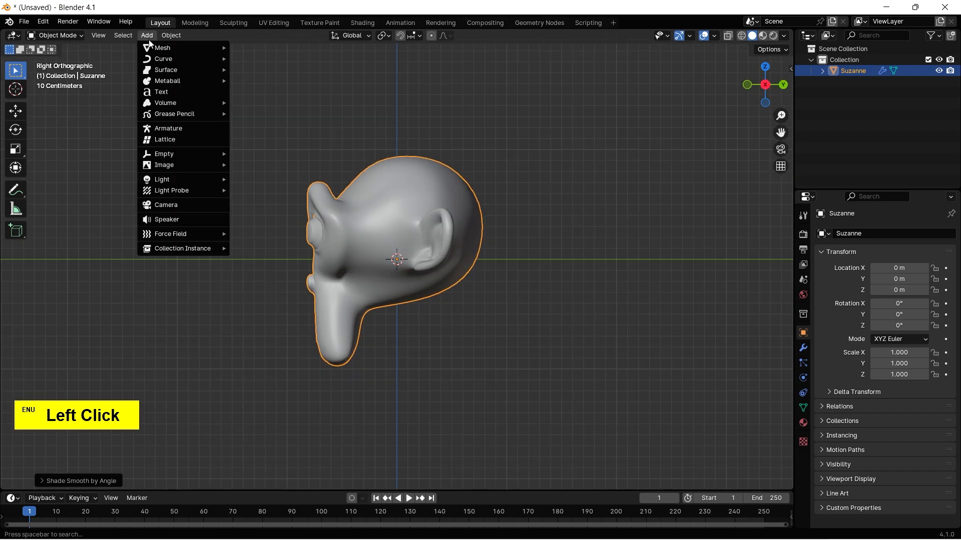
left_click(165, 206)
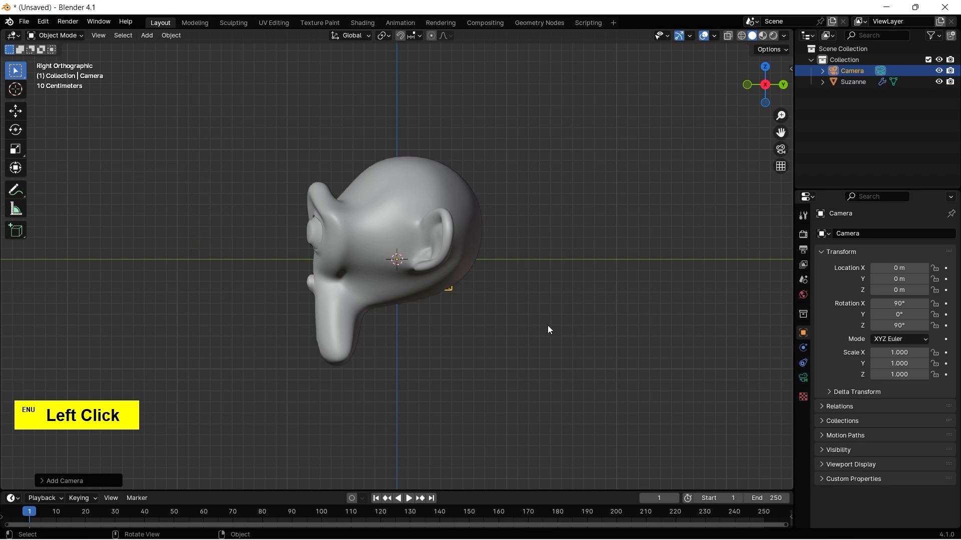
Clear the camera's rotation and rotate it by -90° in the right orthographic view.
key("alt+r")
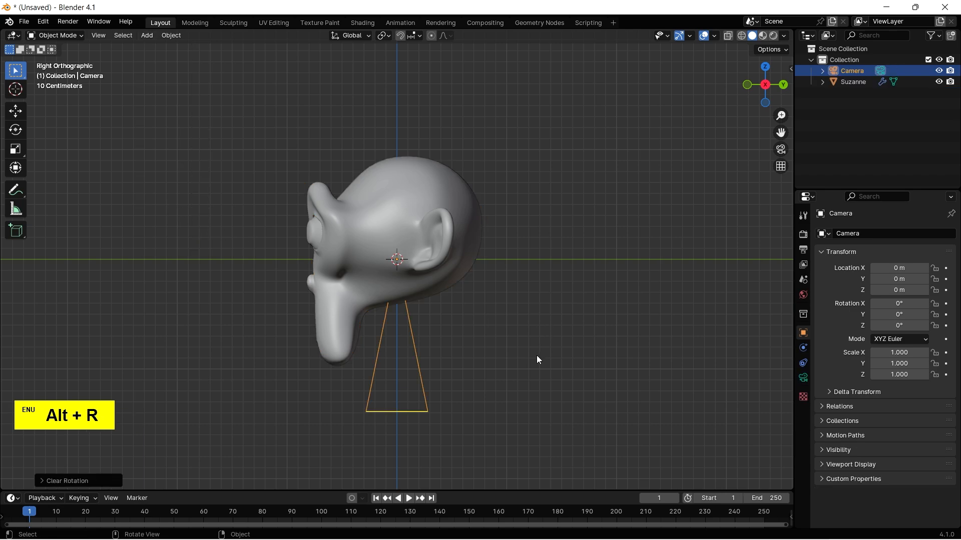
middle_click_drag(530, 361, 555, 325, "alt+shift")
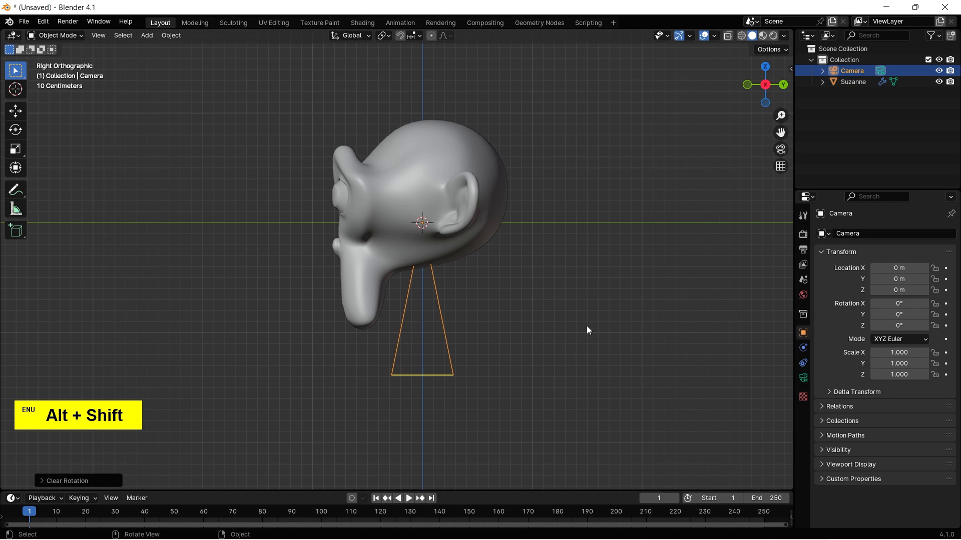
type("r90")
key("minus")
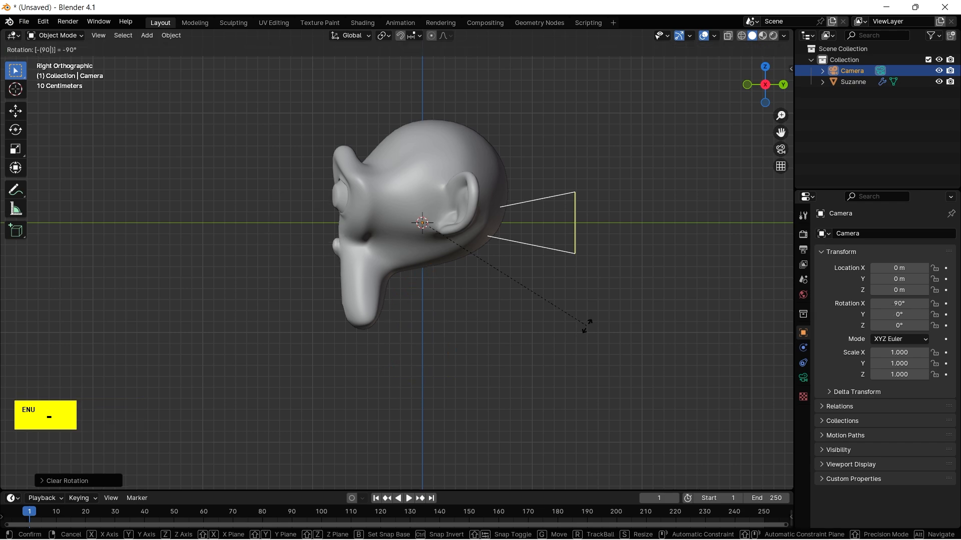
left_click(587, 326)
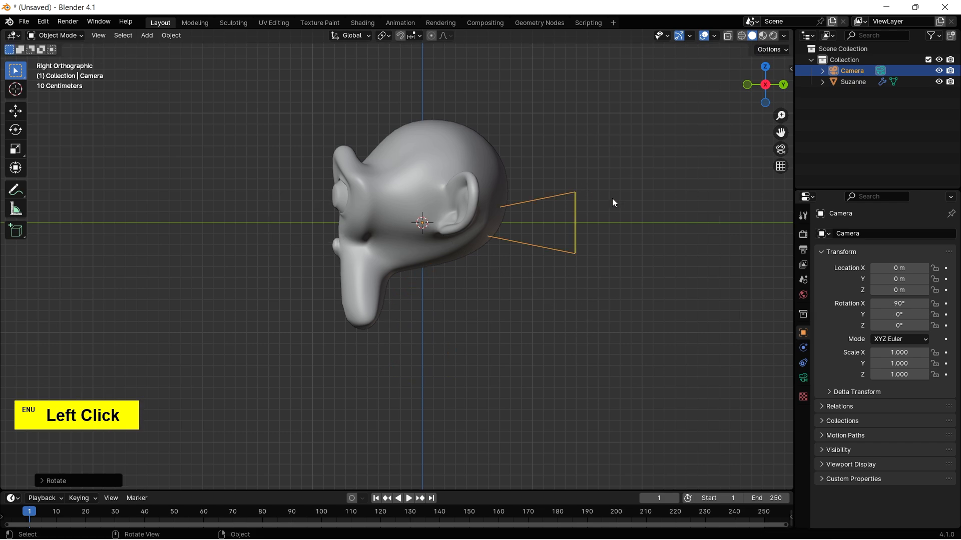
Move the camera along the Y axis to about -3.45 m, in front of the monkey's face.
key("g")
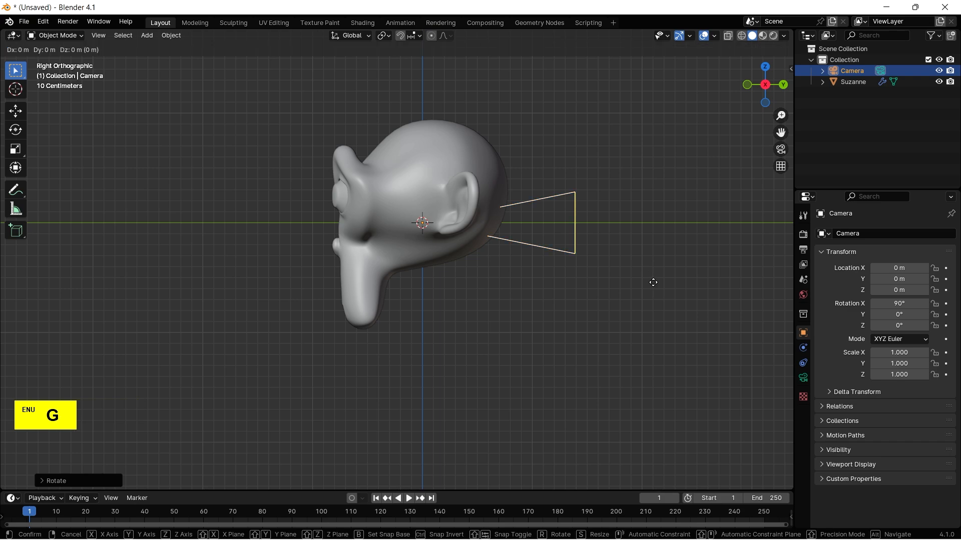
key("y")
left_click(275, 311)
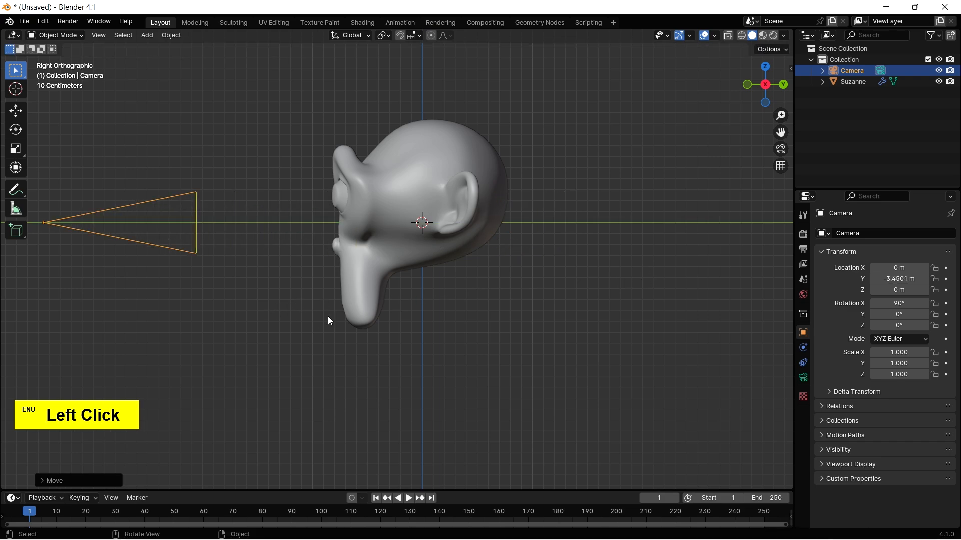
scroll(500, 323, "down", 3)
left_click_drag(429, 330, 531, 330, "alt+shift")
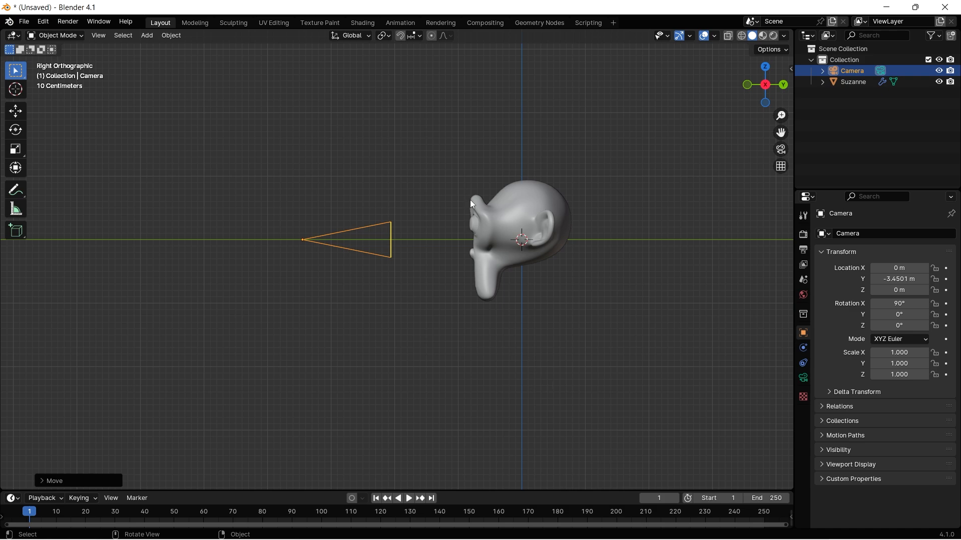
Switch to the Animation workspace and show the camera view in the smaller 3D viewport.
left_click(417, 24)
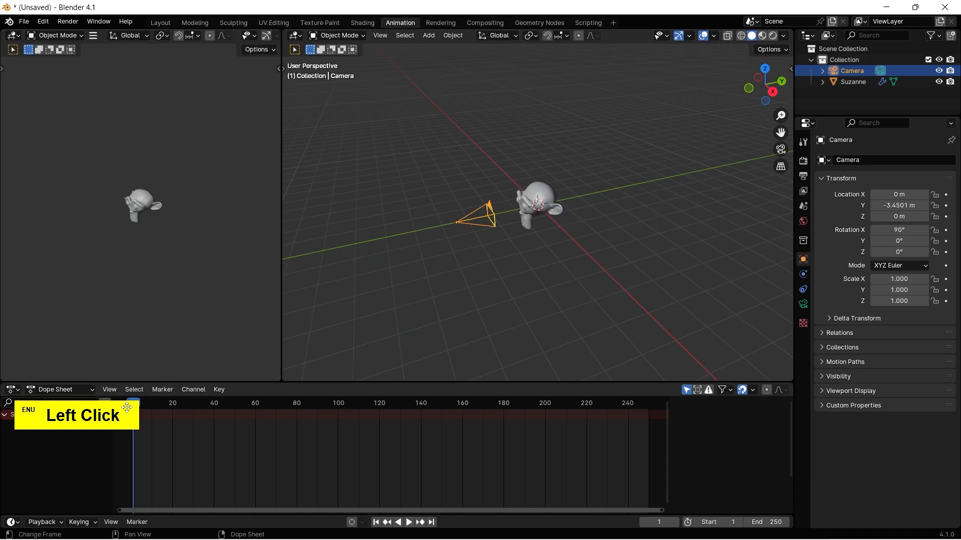
left_click_drag(128, 408, 190, 76)
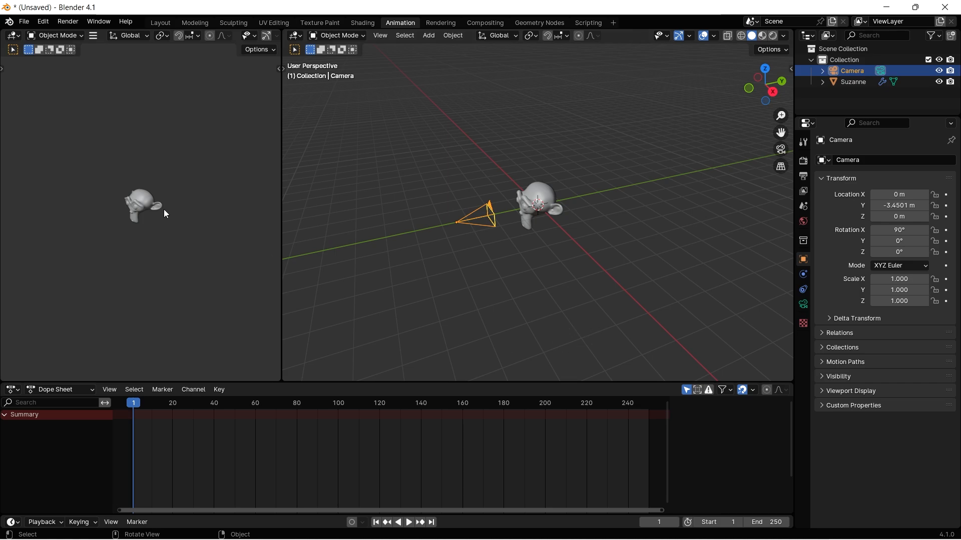
key("KP_0")
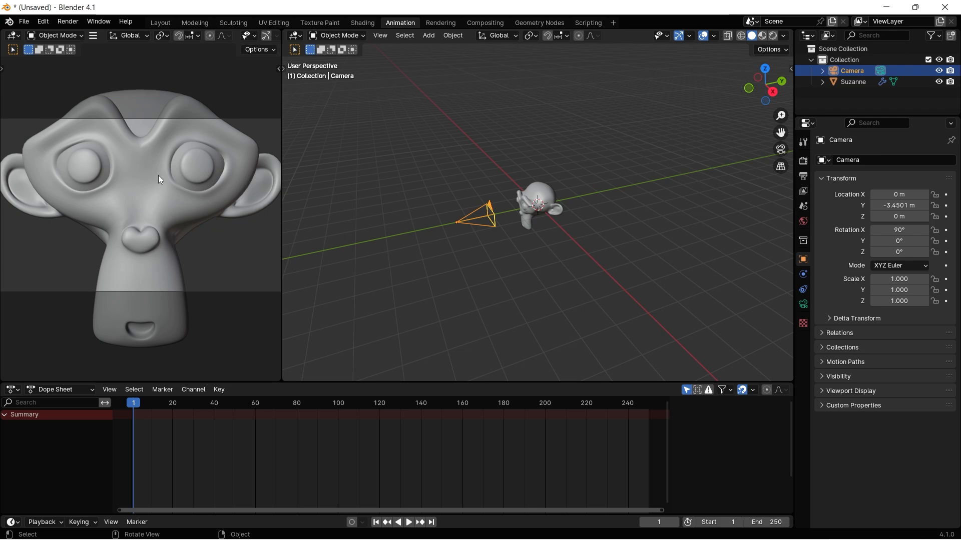
Orbit the smaller viewport out of the camera view and set it back to the active camera.
left_click_drag(220, 91, 194, 134, "alt")
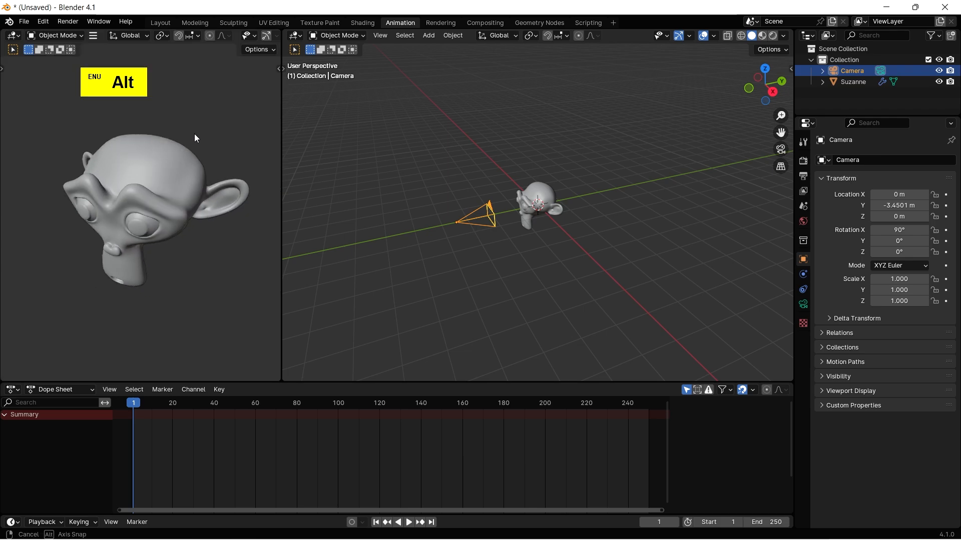
left_click(94, 36)
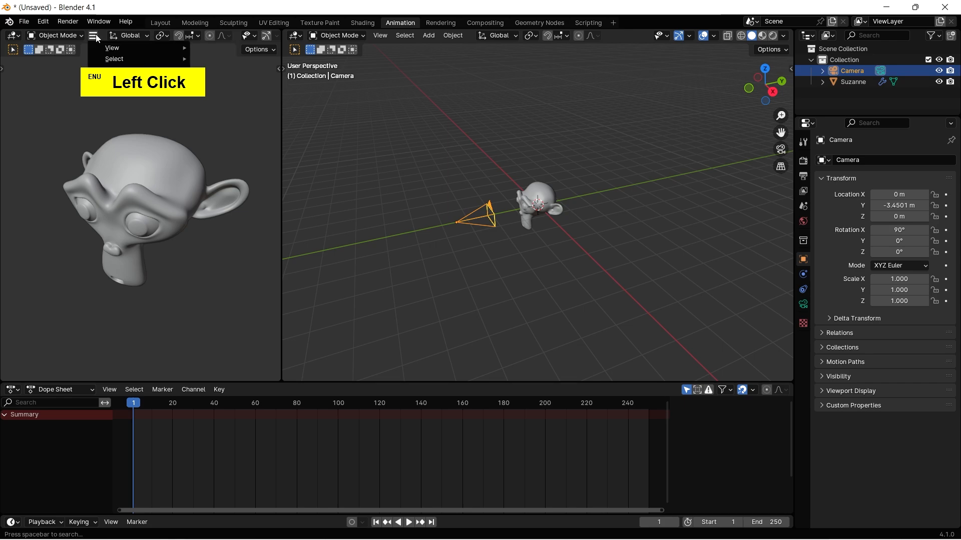
mouse_move(106, 47)
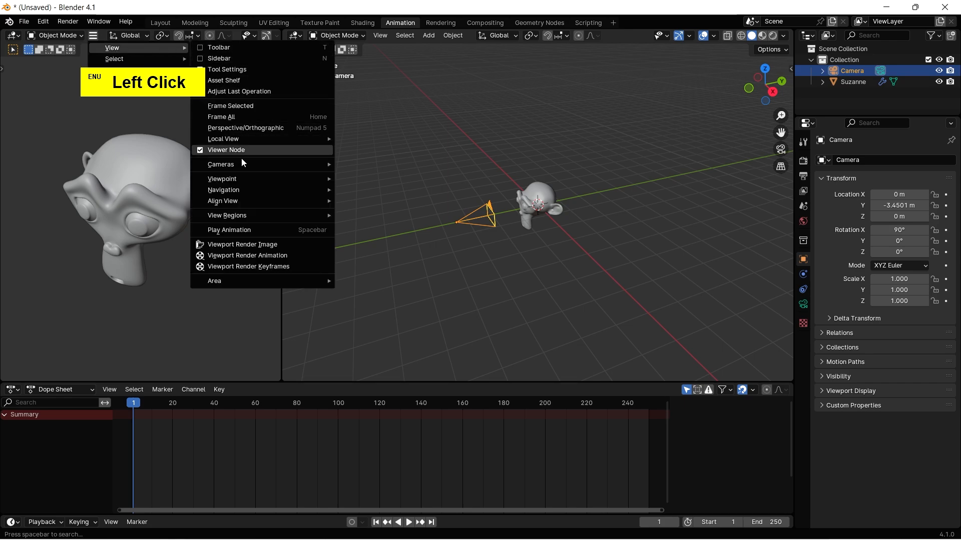
mouse_move(241, 166)
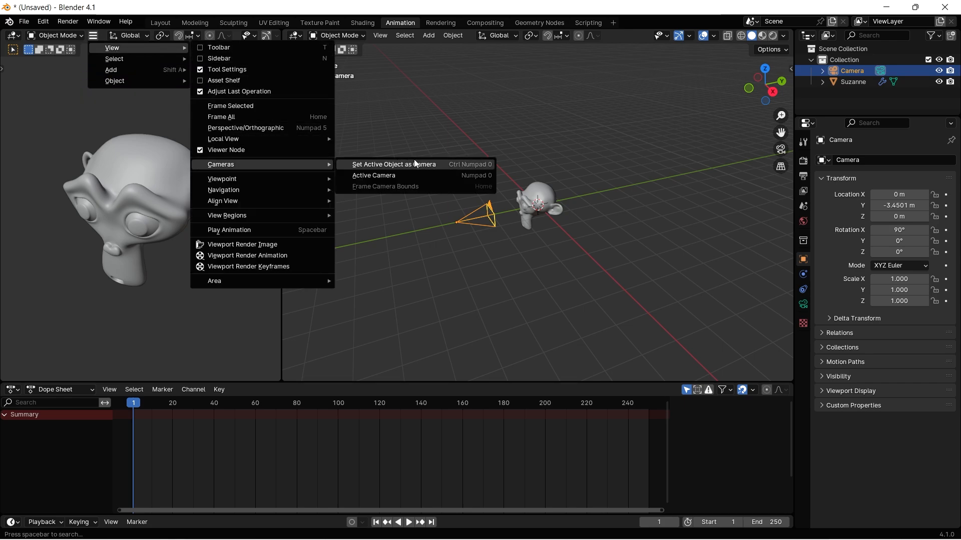
left_click(404, 177)
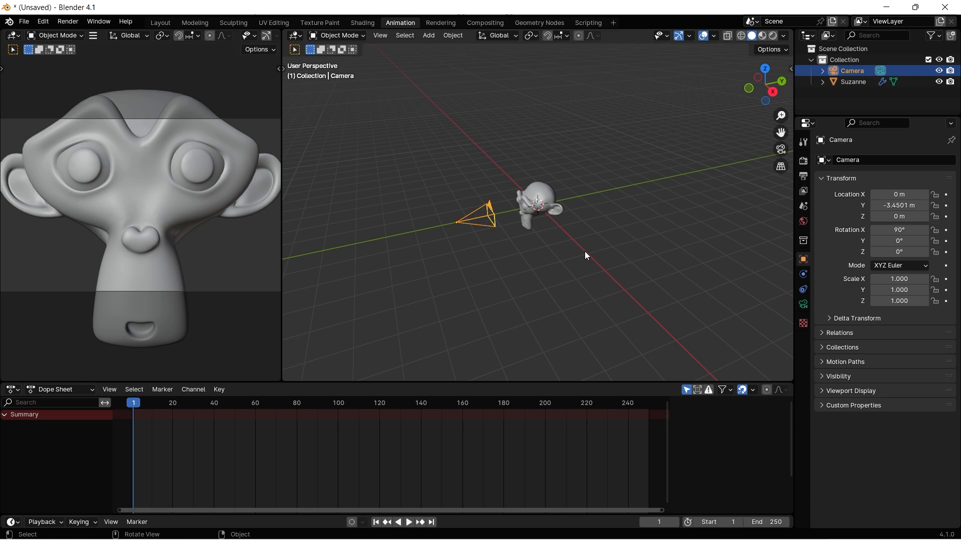
In the top view of the main viewport, move the camera back along the Y axis to about -6.66 m.
key("KP_7")
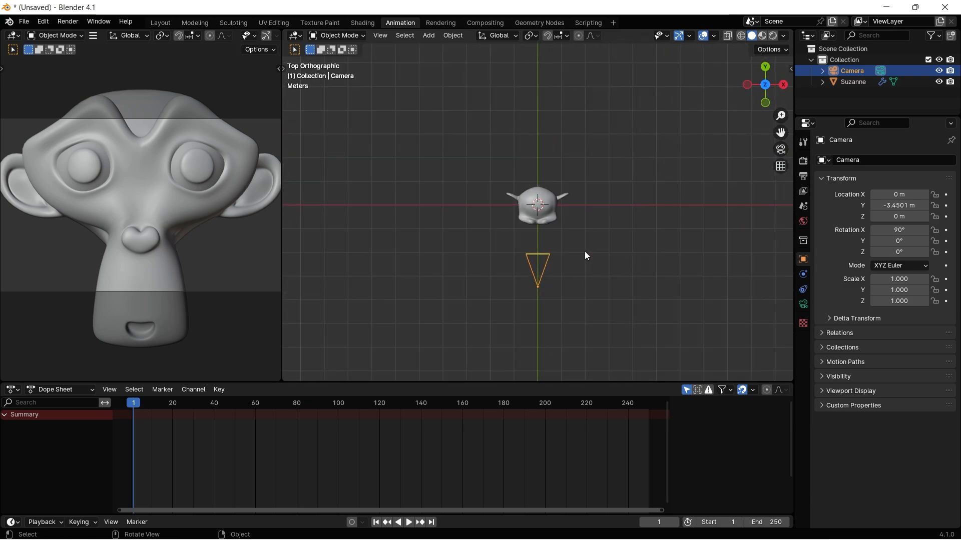
left_click(546, 260)
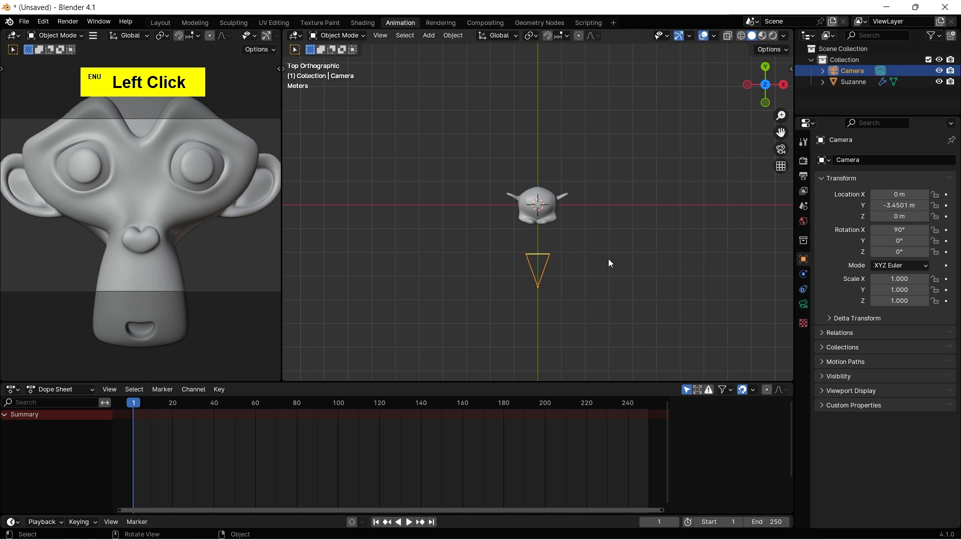
key("g")
key("y")
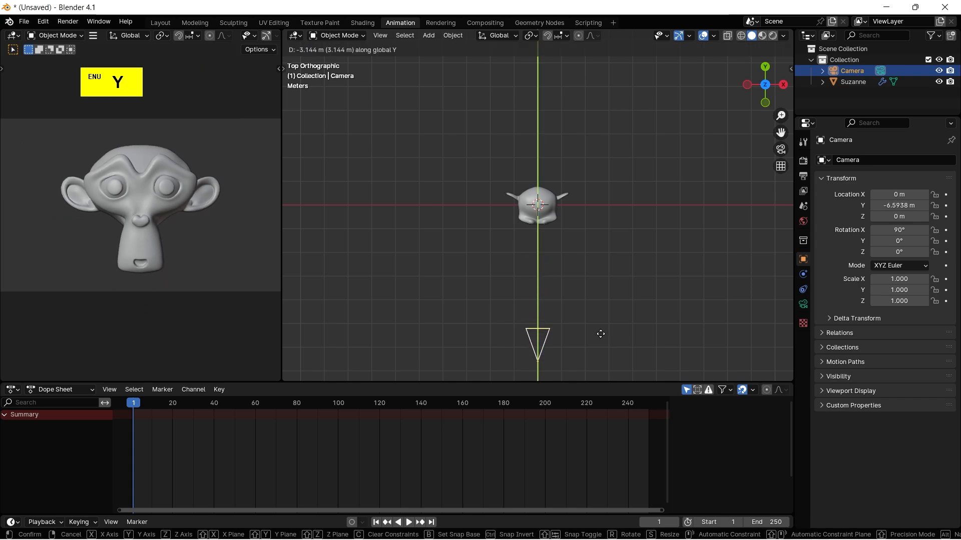
left_click(600, 335)
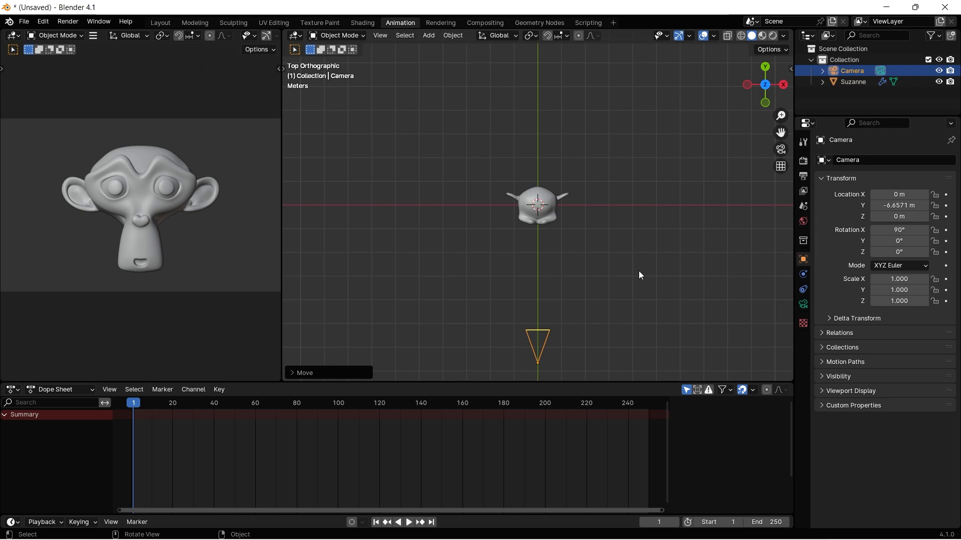
left_click_drag(649, 291, 635, 236, "alt+shift")
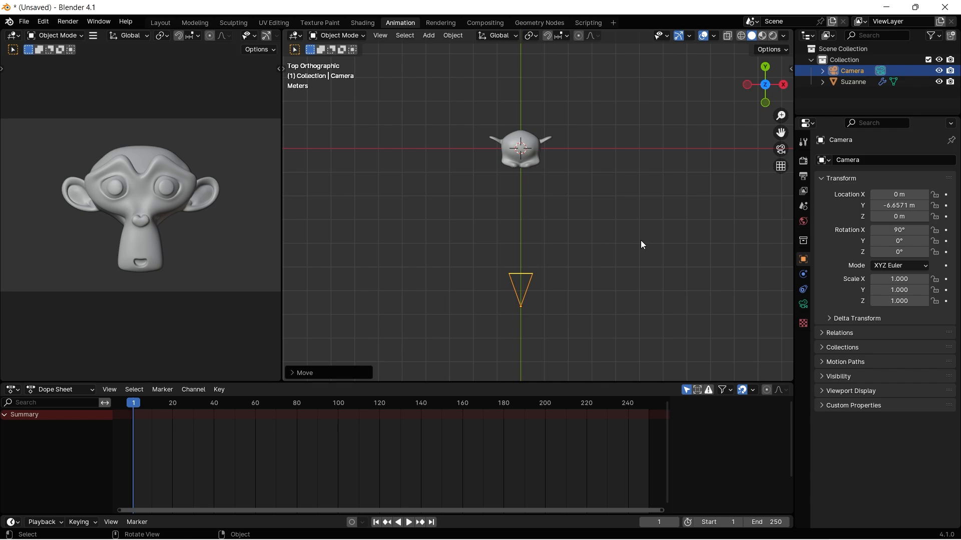
Set the scene's output frame rate to 60 fps and its end frame to 300.
left_click(800, 176)
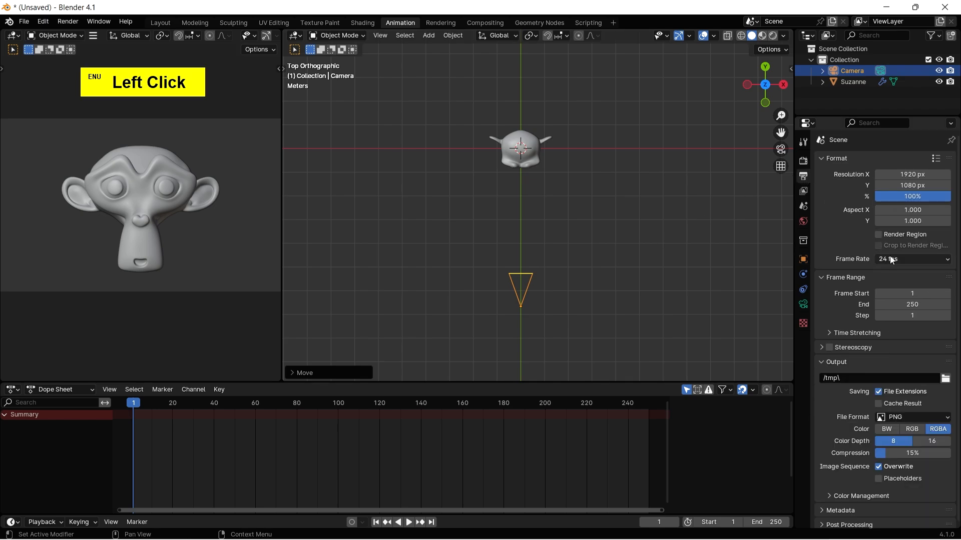
left_click(905, 259)
left_click(904, 349)
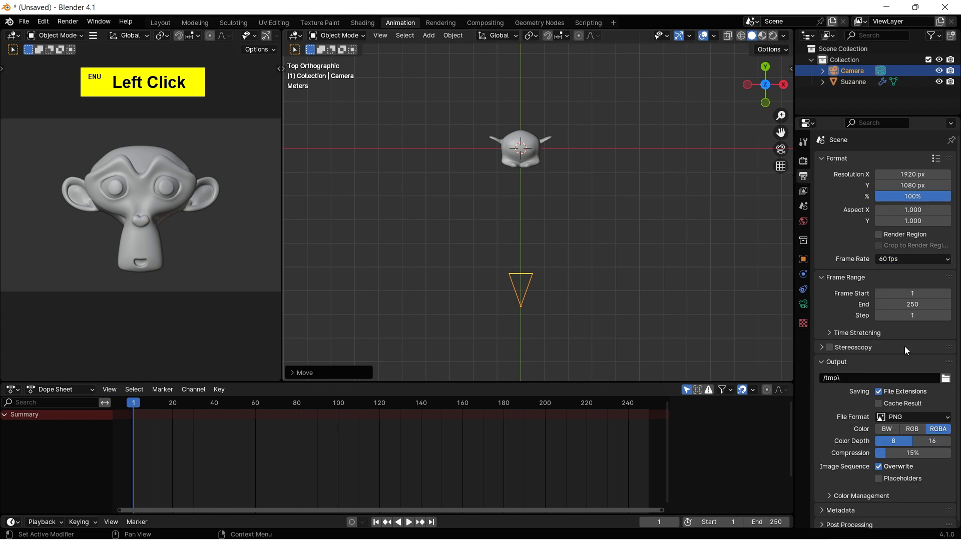
left_click(908, 304)
type("300")
key("Return")
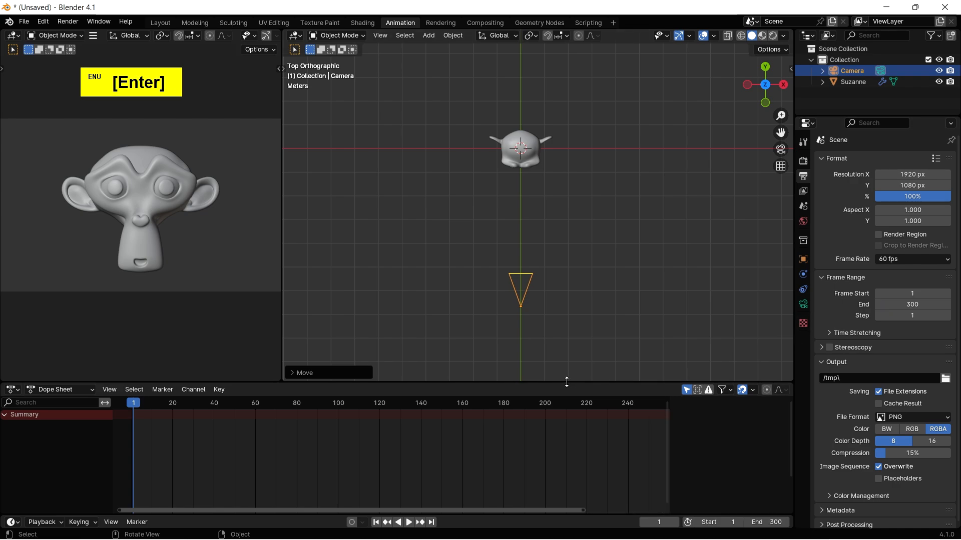
Enlarge the Dope Sheet and Timeline areas and fit the whole frame range 1 to 300 in both.
left_click_drag(567, 383, 552, 333)
scroll(479, 401, "down", 3)
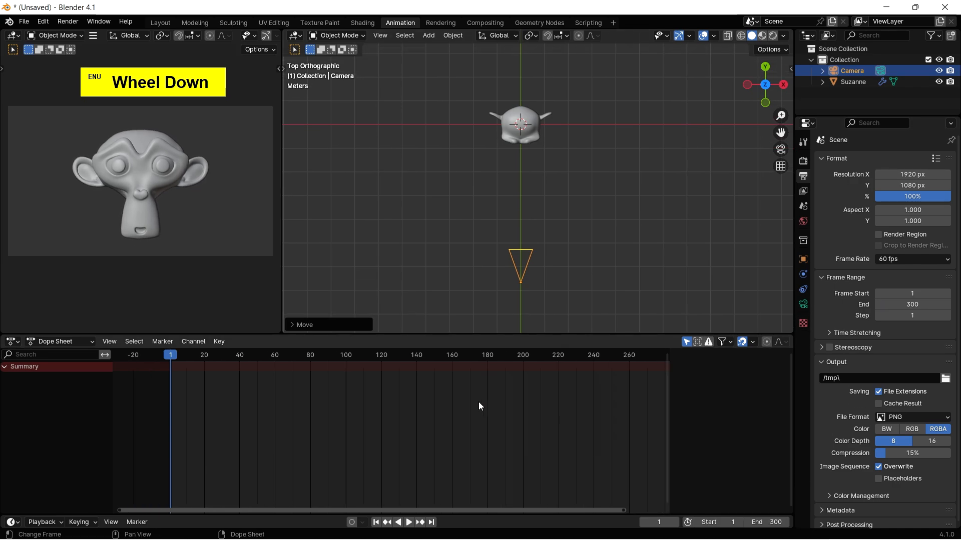
left_click_drag(424, 510, 452, 512)
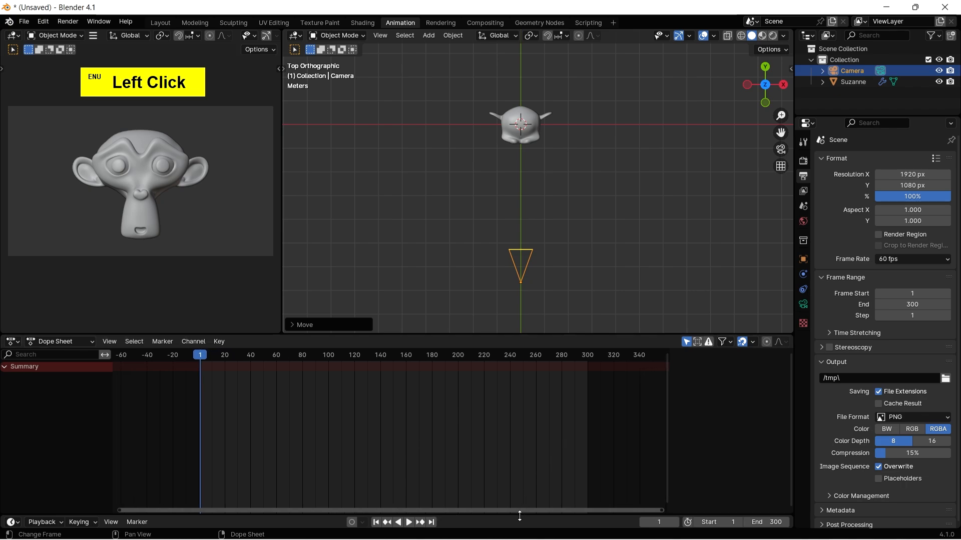
left_click_drag(518, 516, 510, 440)
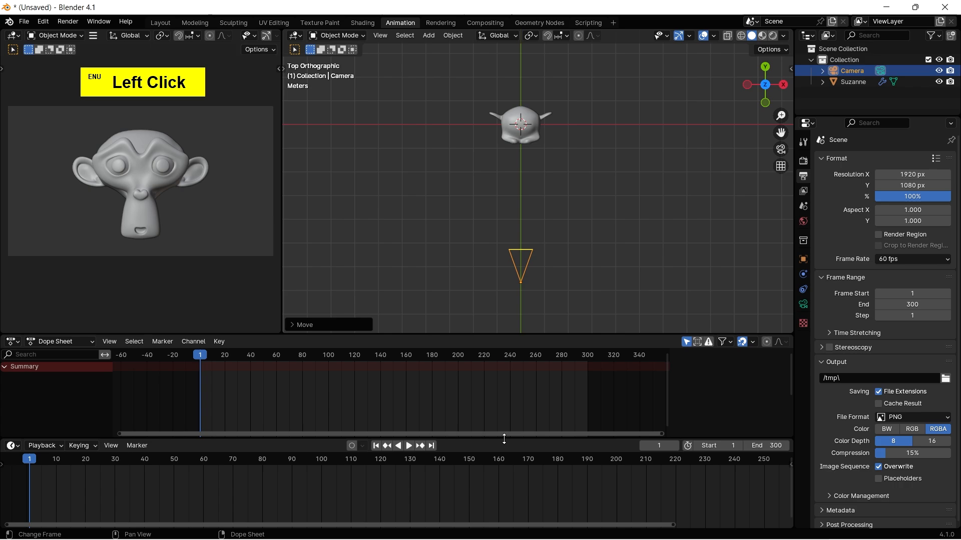
scroll(464, 472, "down", 3)
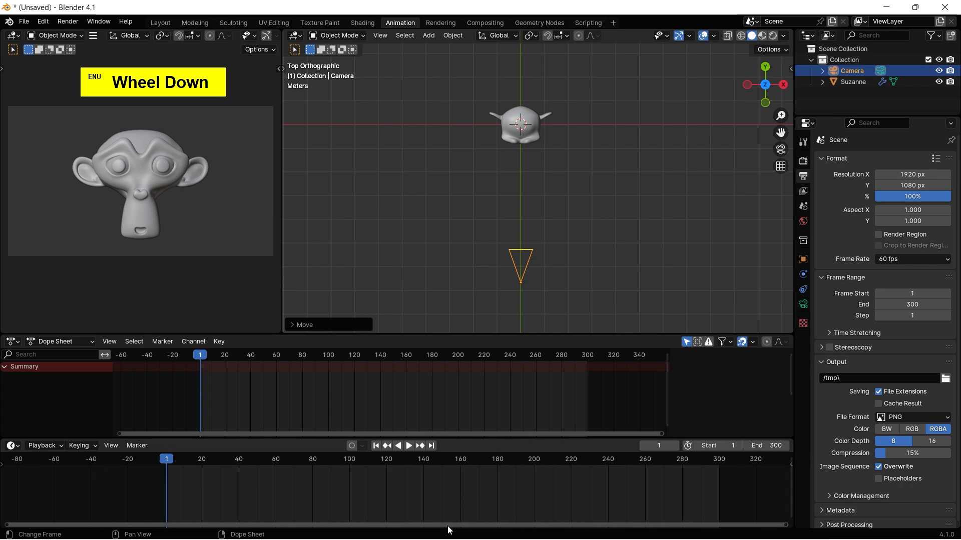
Insert a rotation keyframe for the monkey head at frame 1.
left_click_drag(447, 527, 500, 526)
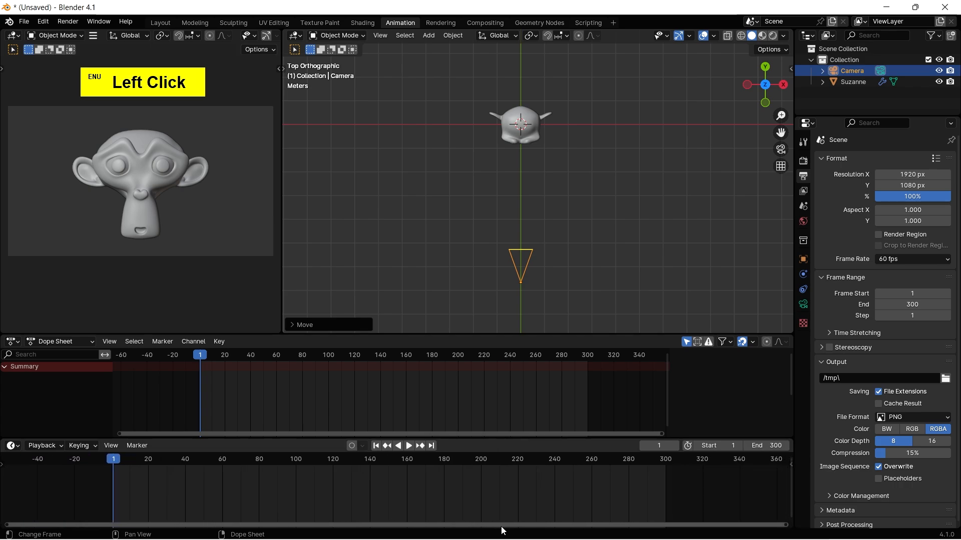
left_click(533, 132)
key("k")
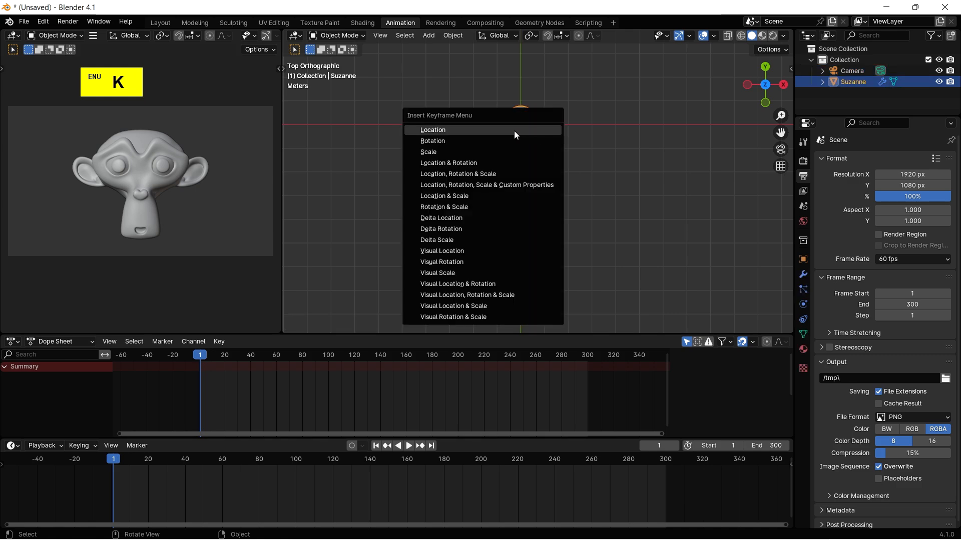
left_click(449, 140)
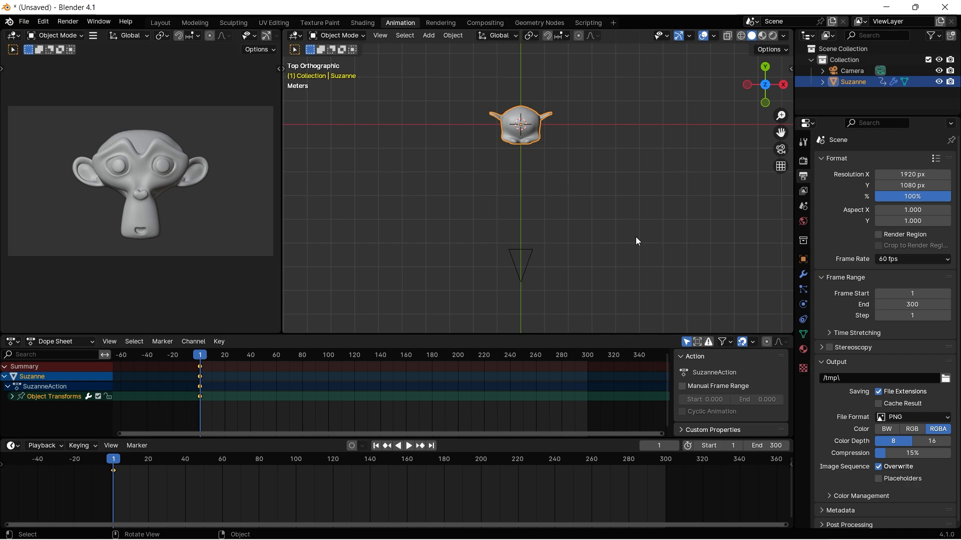
At frame 240, rotate the monkey head 360° in the top view and insert a rotation keyframe.
left_click(659, 445)
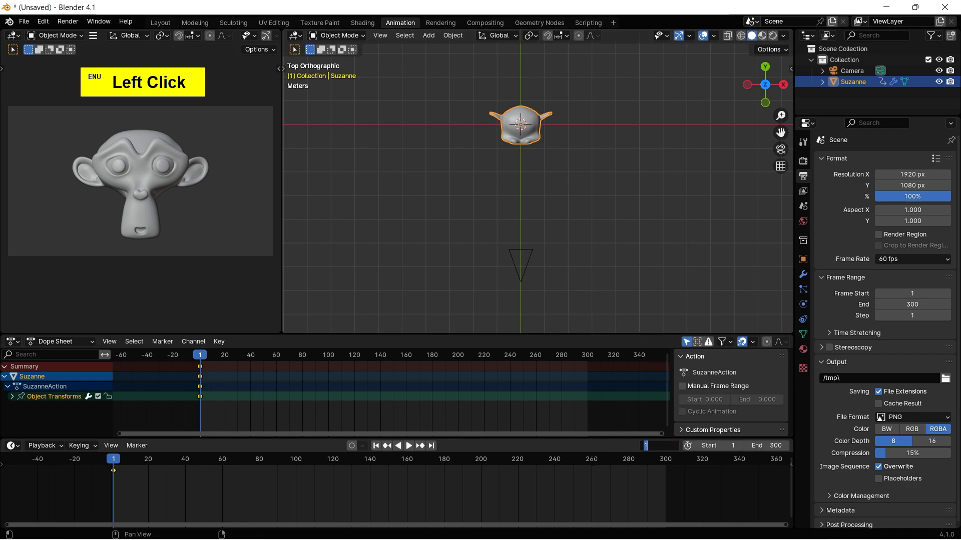
type("240")
key("Return")
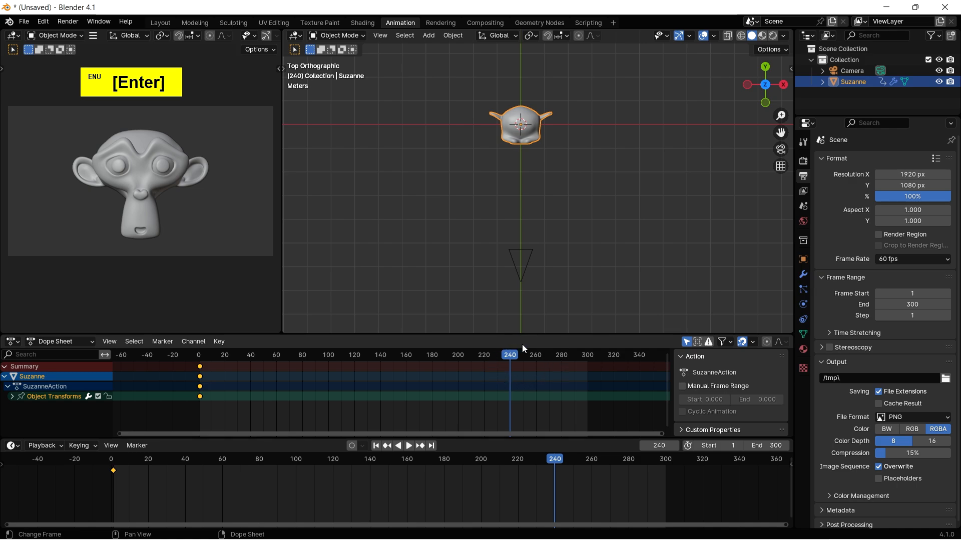
left_click(532, 136)
type("r")
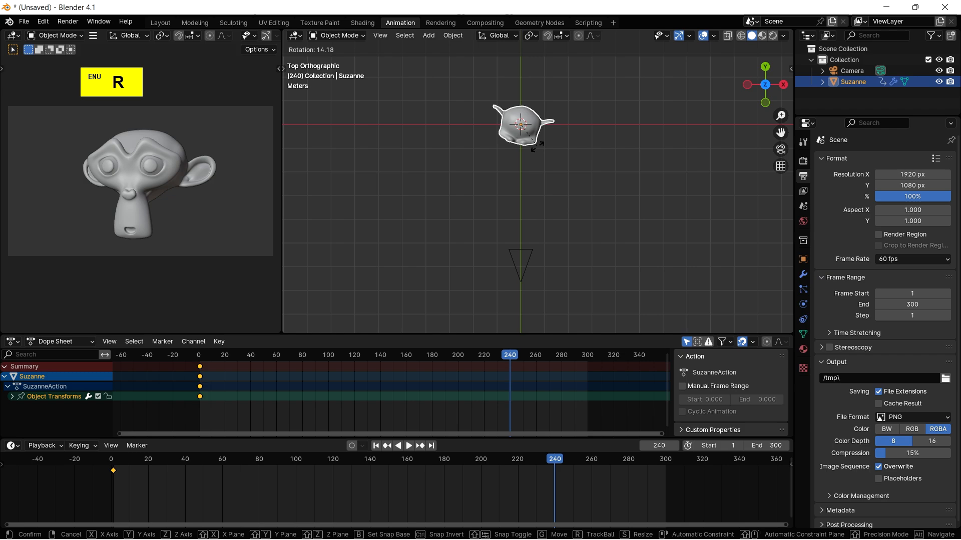
type("360")
key("Return")
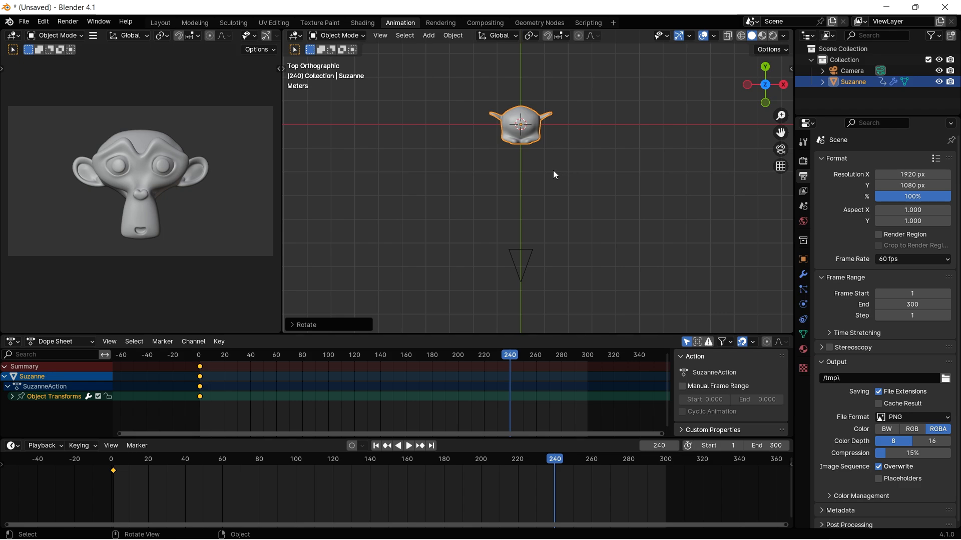
key("k")
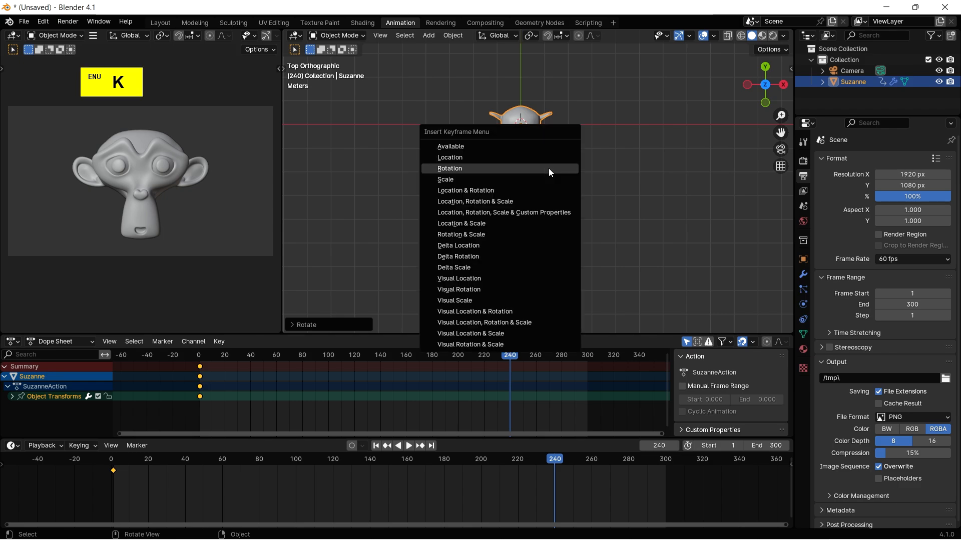
left_click(507, 167)
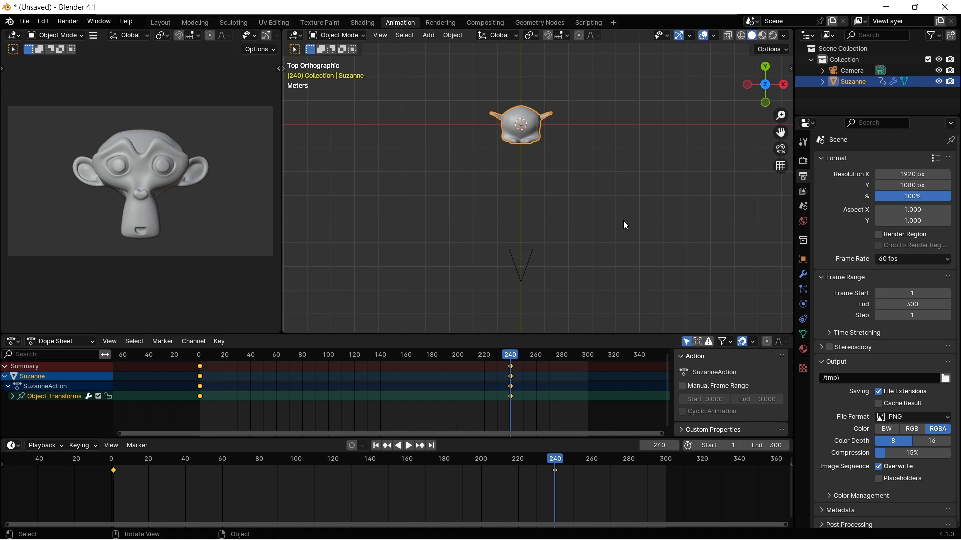
Play the animation from the start of the timeline to check the monkey head's spin, and stop it.
left_click_drag(501, 354, 195, 379)
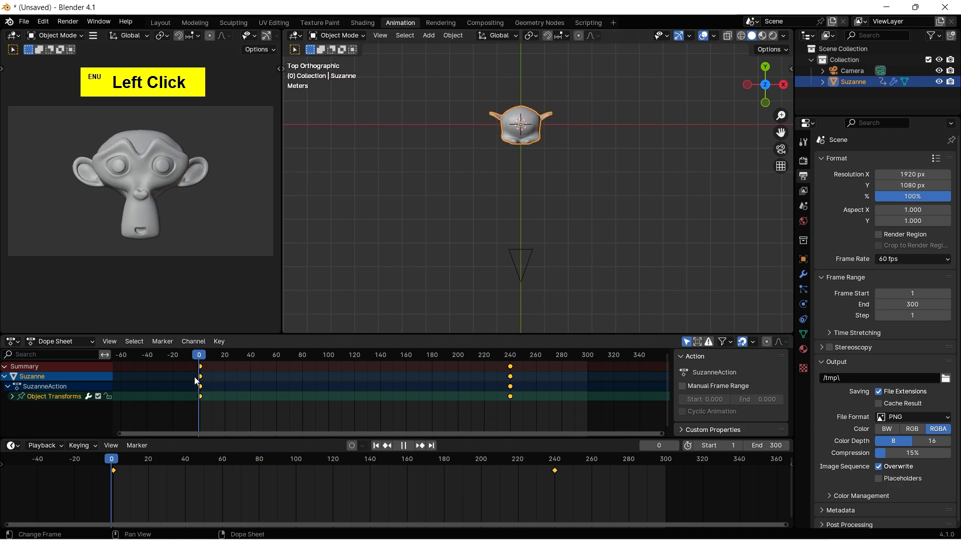
key("space")
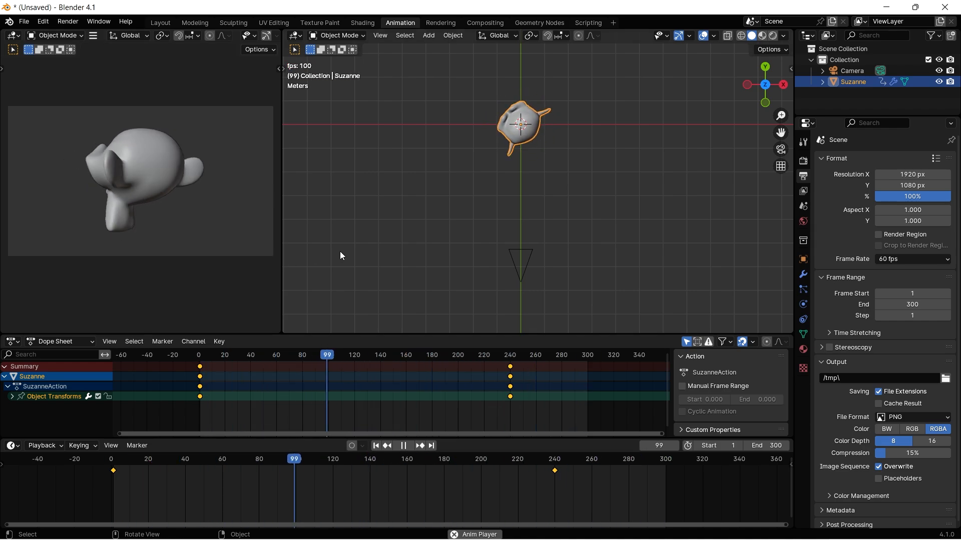
key("space")
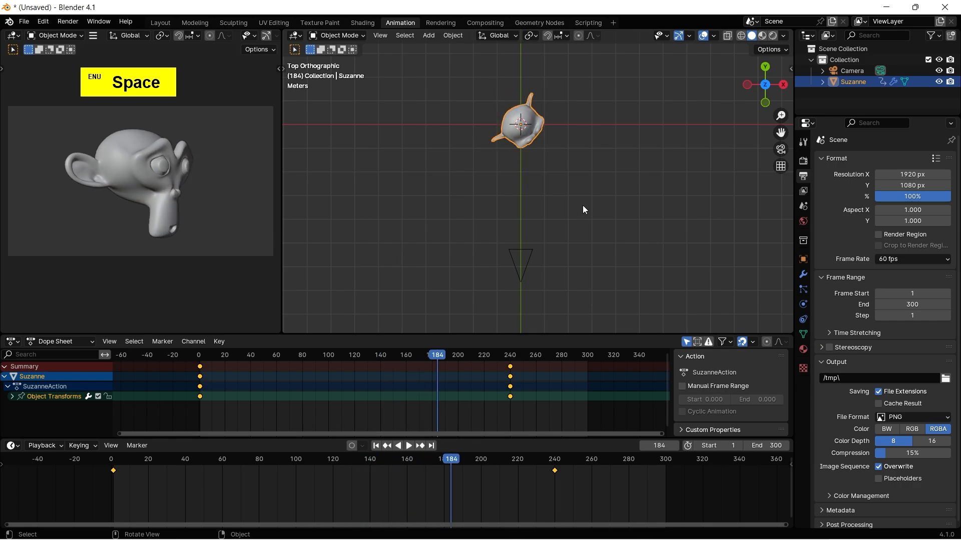
Delete all objects from the scene and add a new monkey mesh at the world origin.
key("a")
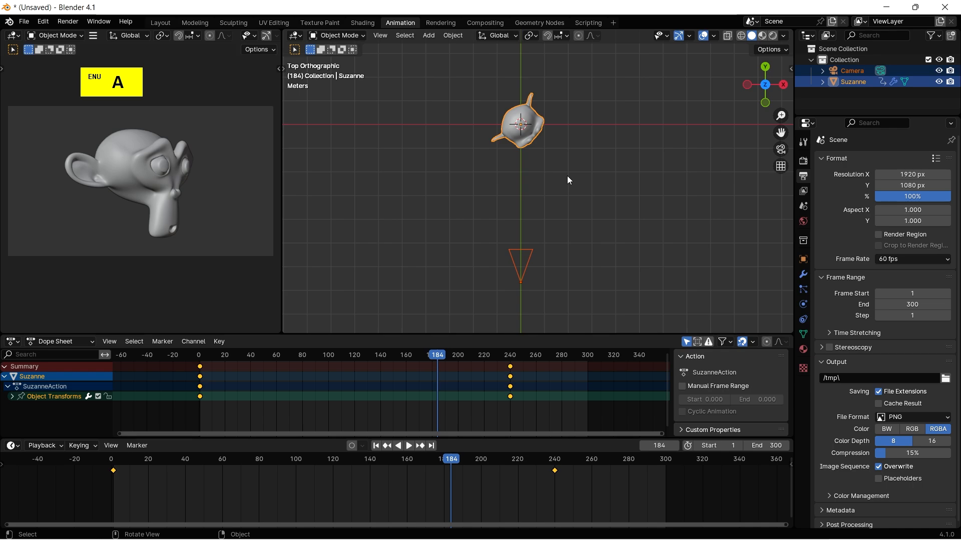
key("Delete")
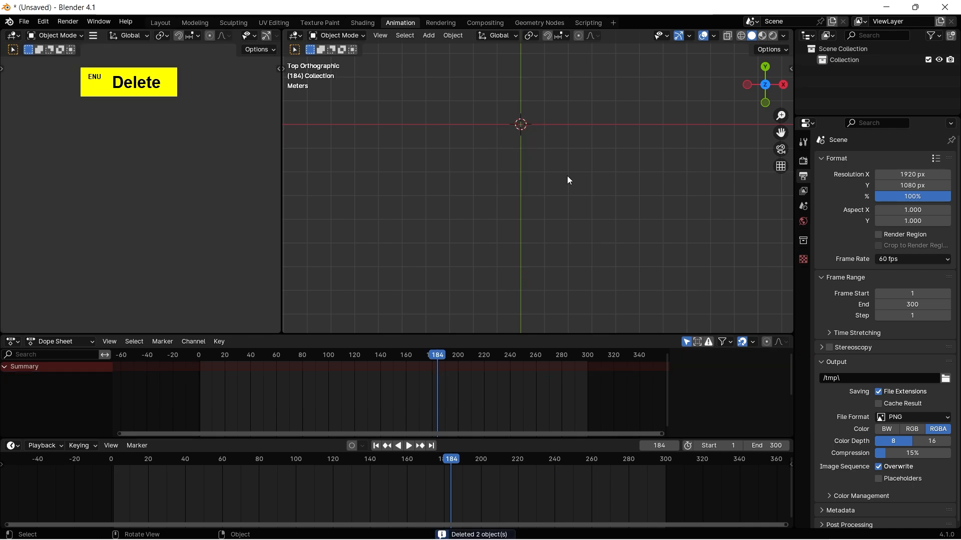
left_click(429, 35)
mouse_move(436, 48)
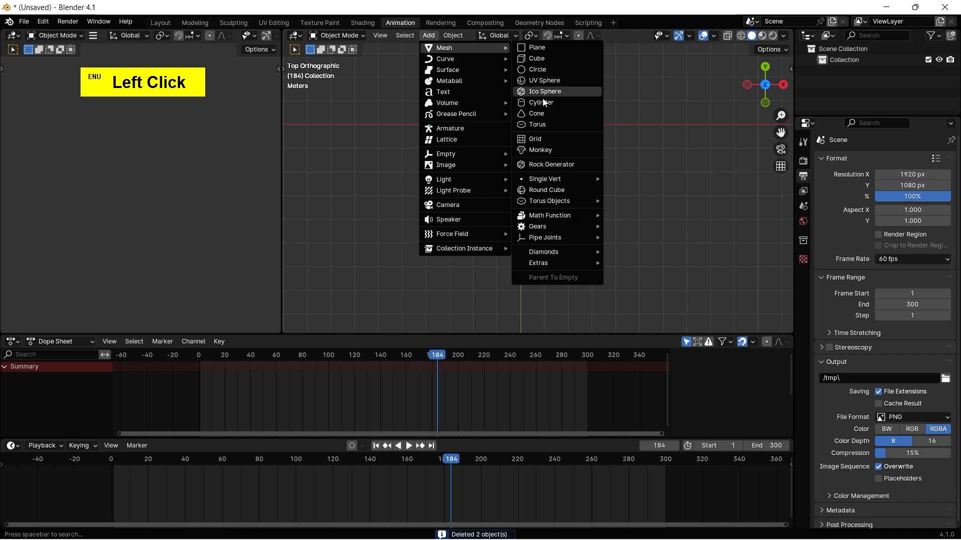
left_click(544, 151)
scroll(553, 154, "up", 3)
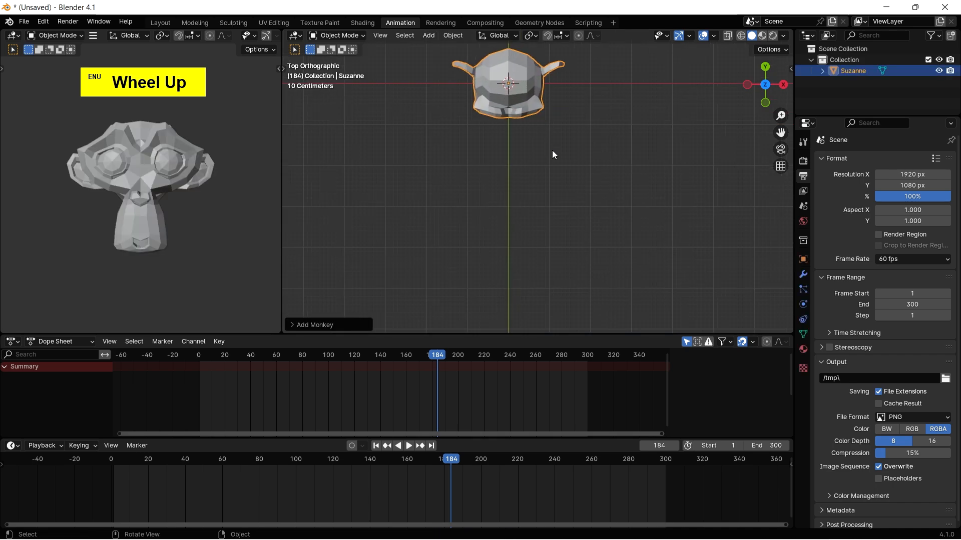
Smooth the new monkey with a level 2 subdivision and Shade Smooth by Angle.
key("ctrl+2")
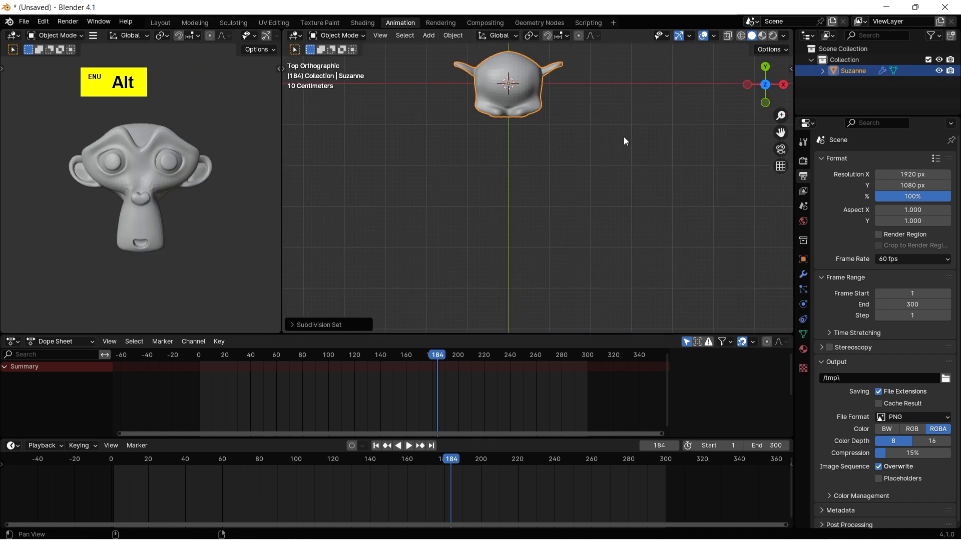
left_click_drag(623, 136, 628, 224, "alt+shift")
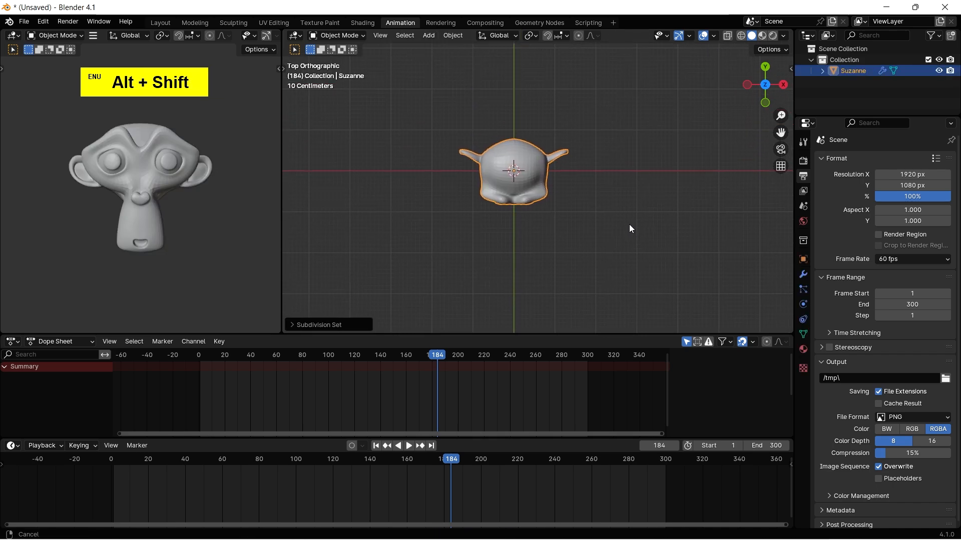
right_click(526, 161)
left_click(462, 160)
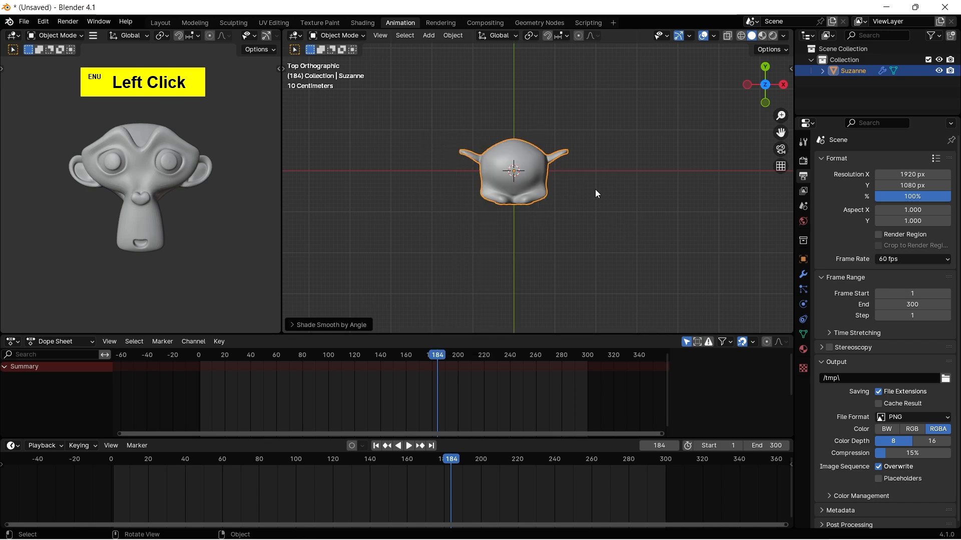
Rotate the monkey 180° in the top view and move it along positive Y until the back of its head reaches the origin.
type("r1")
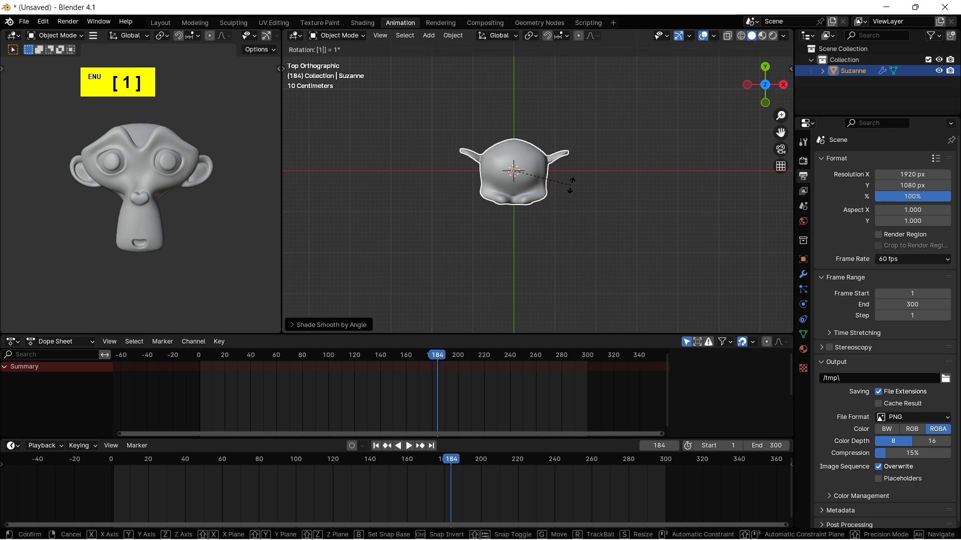
type("80")
left_click(571, 187)
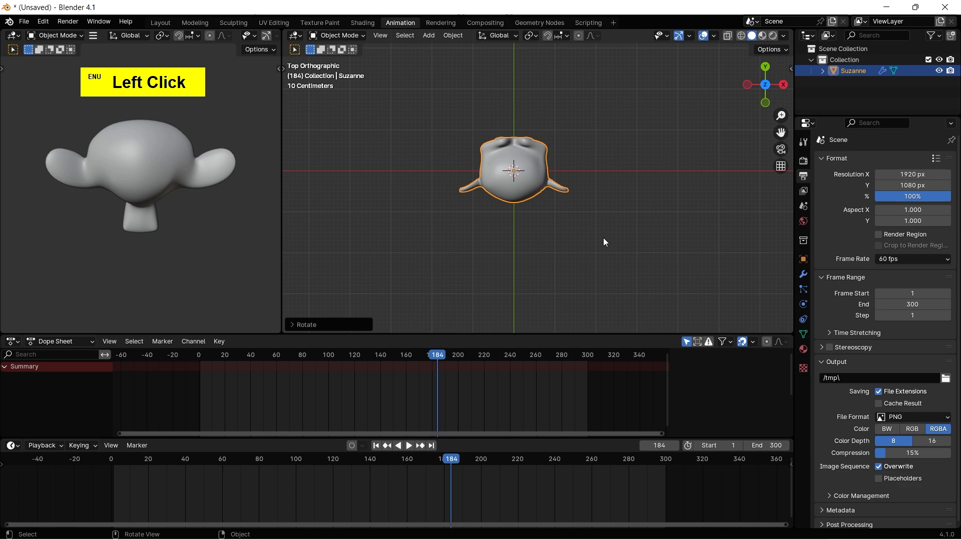
key("g")
key("y")
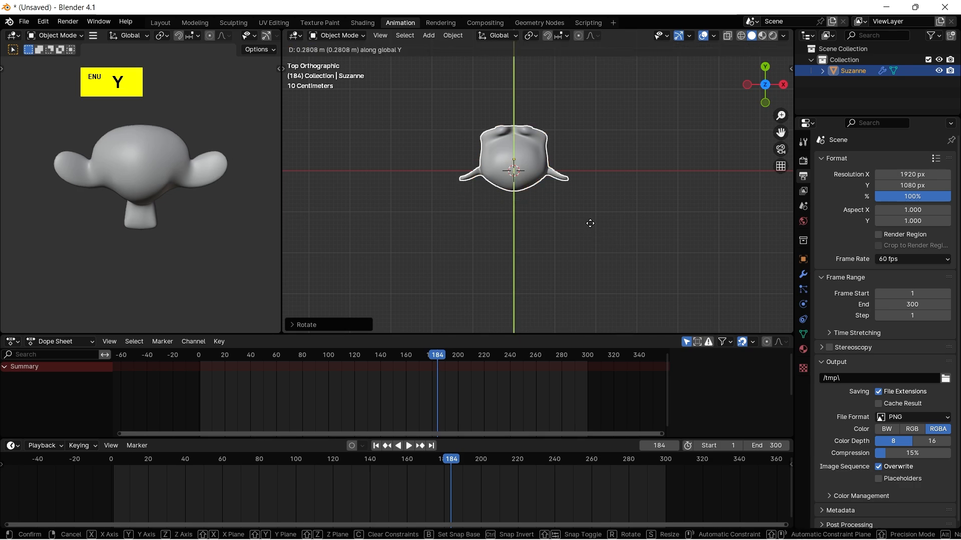
left_click(576, 202)
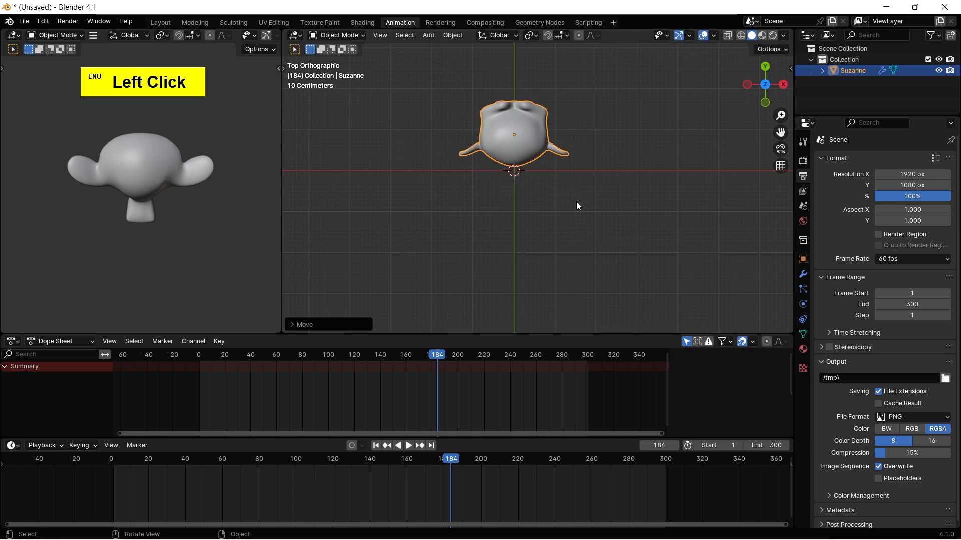
Add a second monkey mesh and smooth it with a level 2 subdivision and Shade Smooth by Angle.
left_click(428, 35)
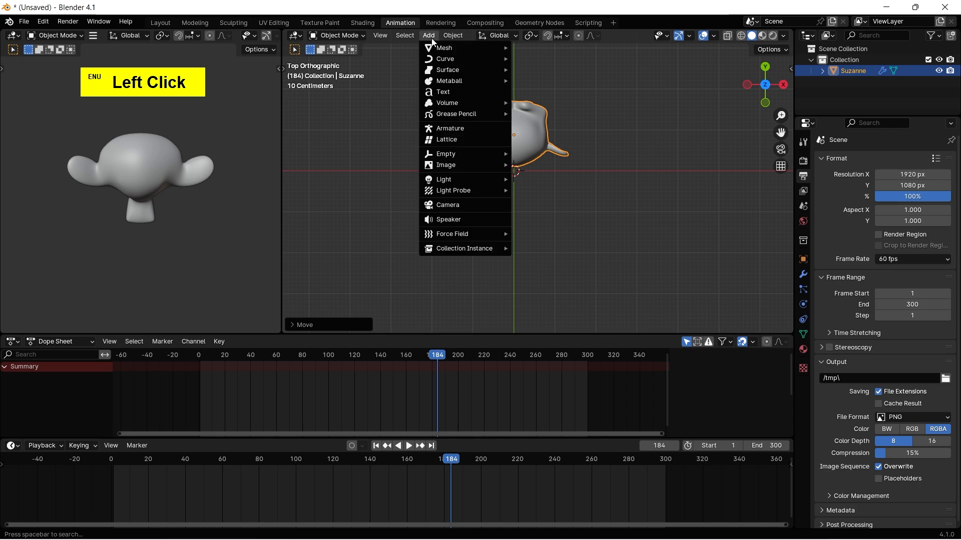
mouse_move(472, 50)
left_click(539, 150)
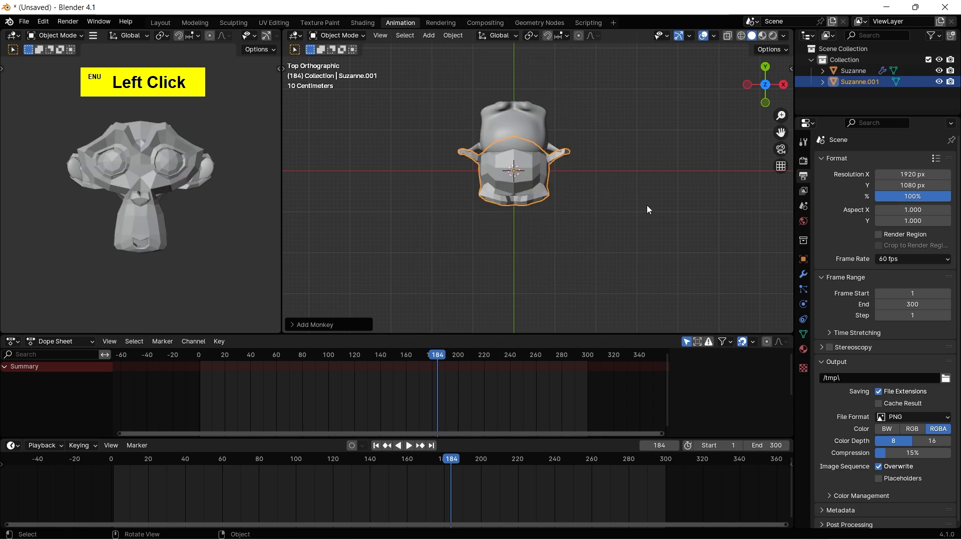
key("ctrl+2")
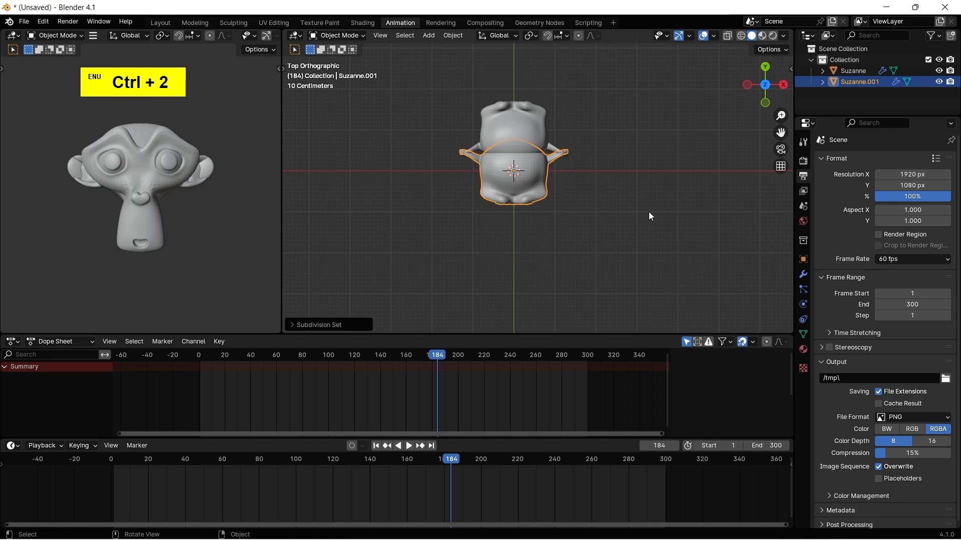
right_click(532, 169)
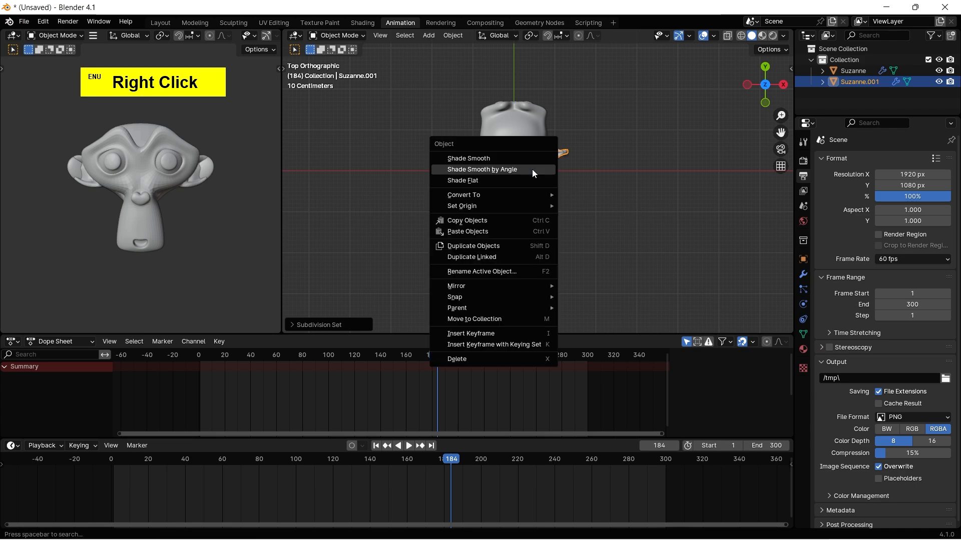
left_click(468, 171)
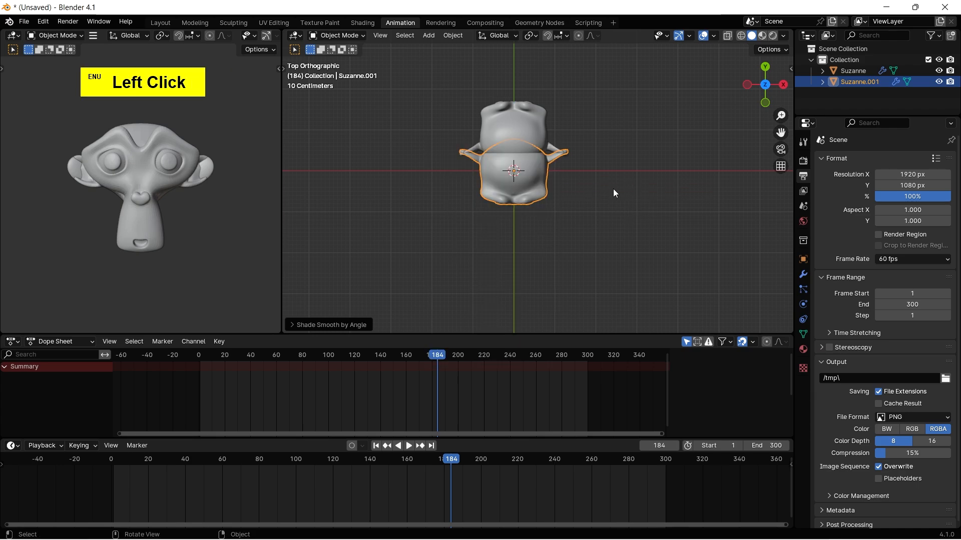
Move the second monkey along negative Y so that the two heads sit back to back at the origin.
key("g")
key("y")
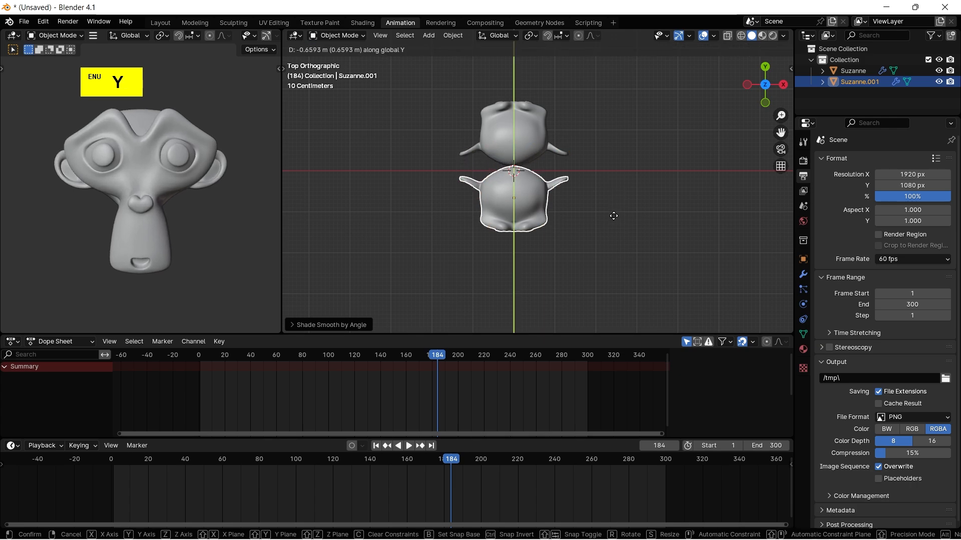
left_click(613, 219)
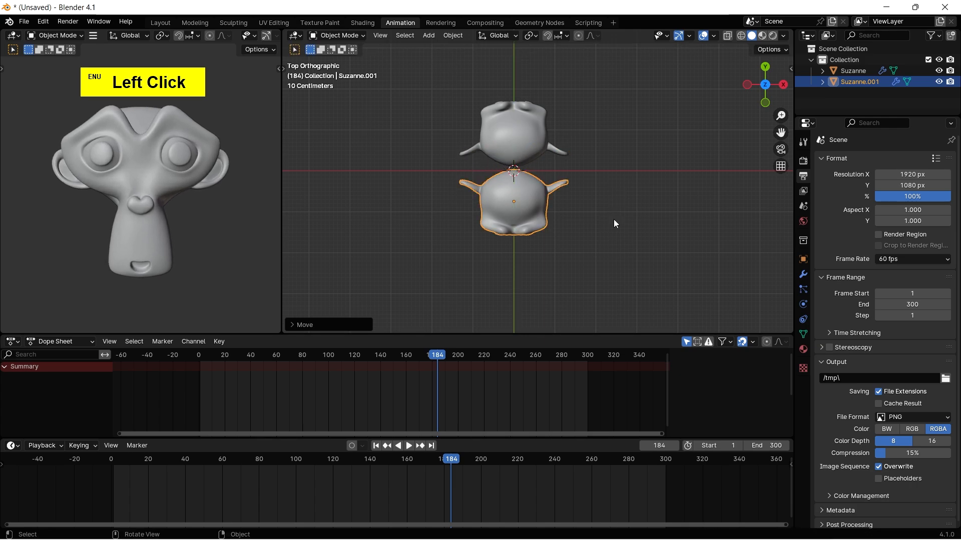
left_click_drag(667, 238, 632, 165, "alt")
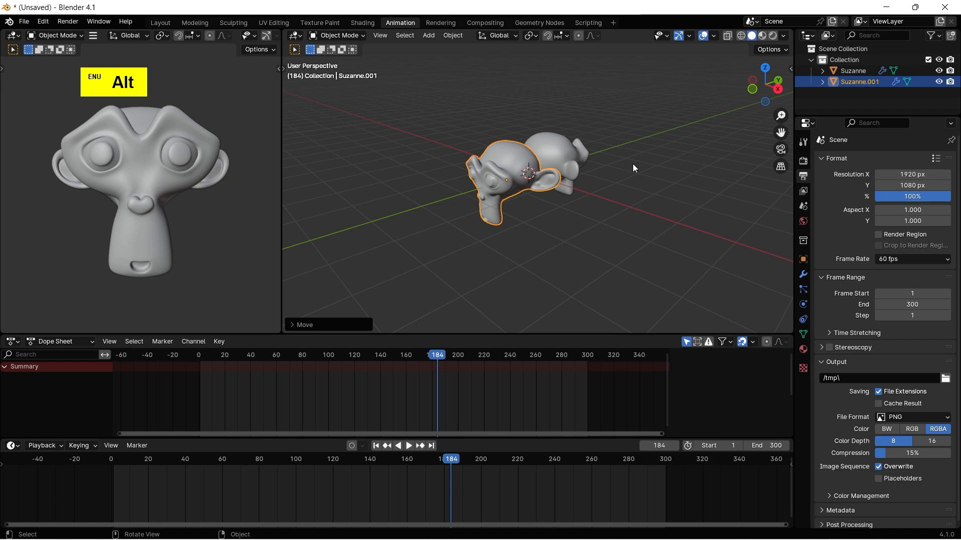
left_click_drag(589, 197, 553, 226, "alt")
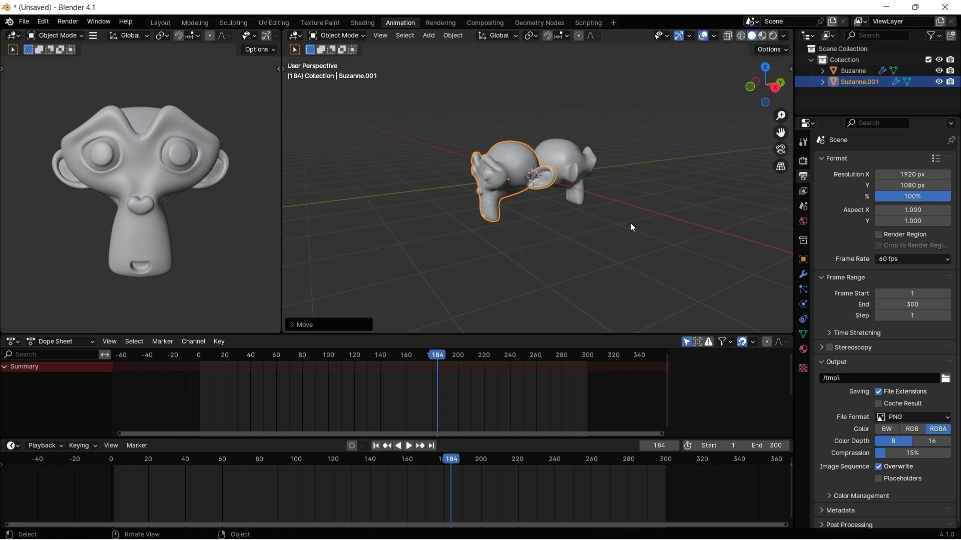
key("KP_7")
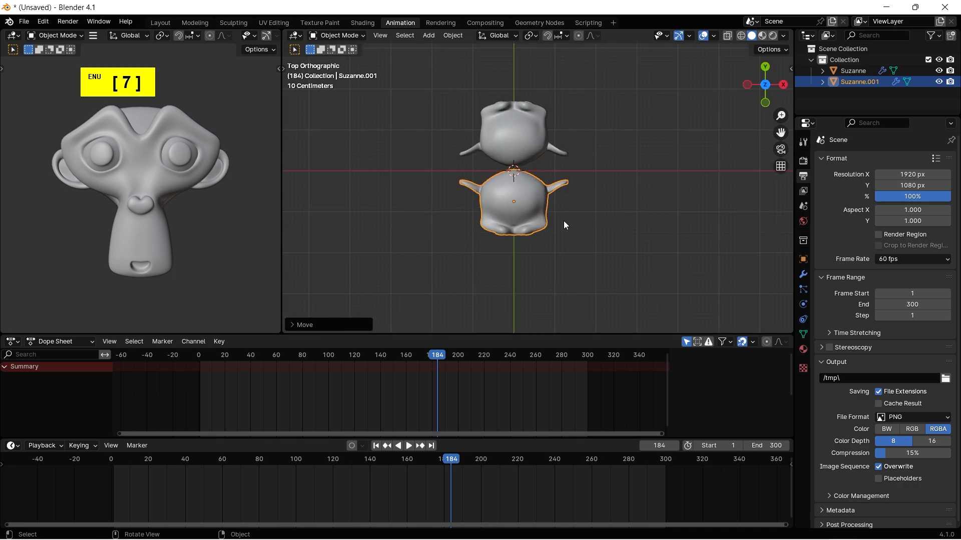
left_click(528, 208)
key("r")
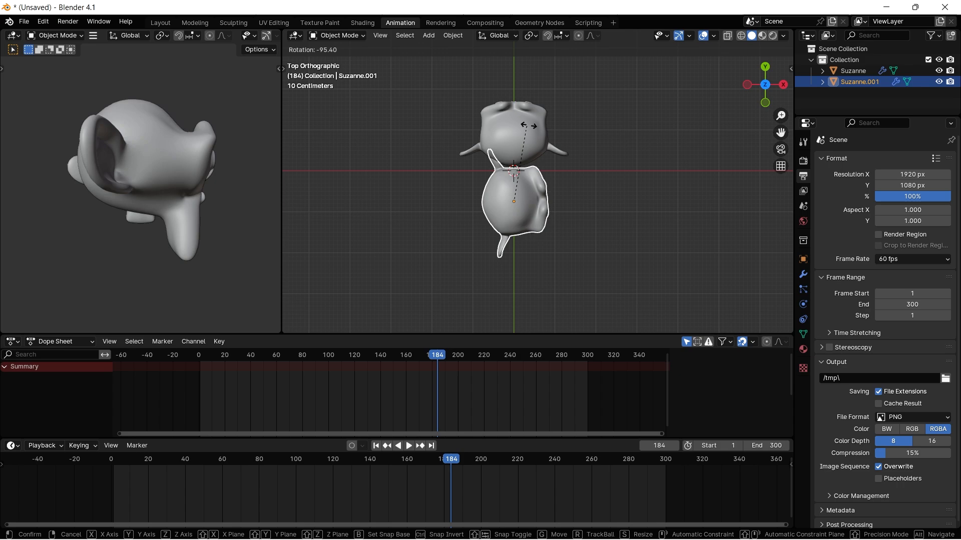
right_click(614, 224)
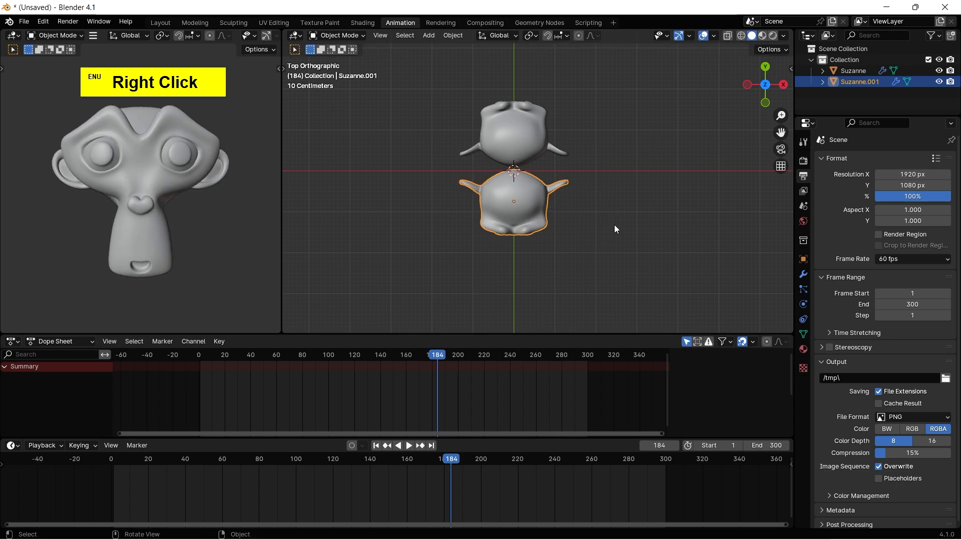
Select both monkey heads and shift them slightly along negative Y so that the pair is centred on the origin.
left_click_drag(651, 217, 634, 188, "alt")
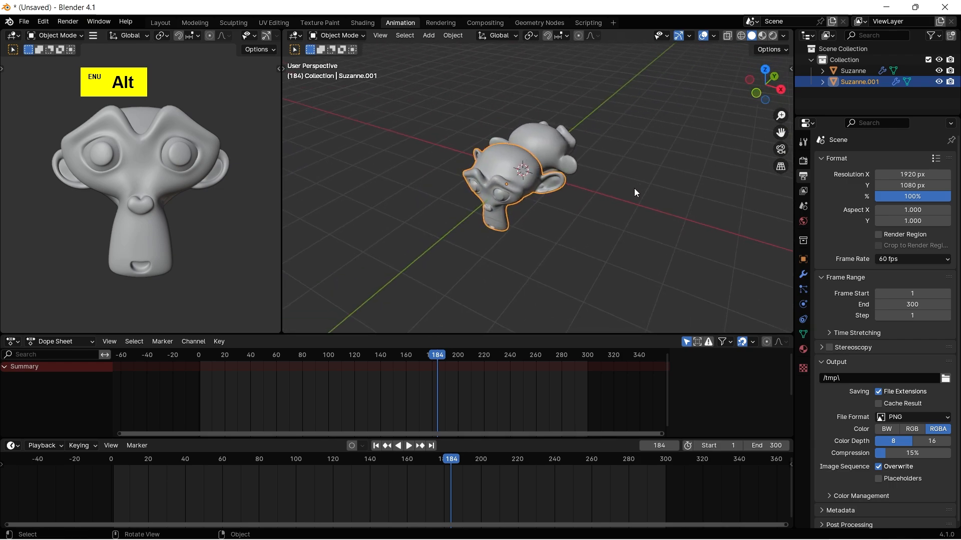
key("KP_3")
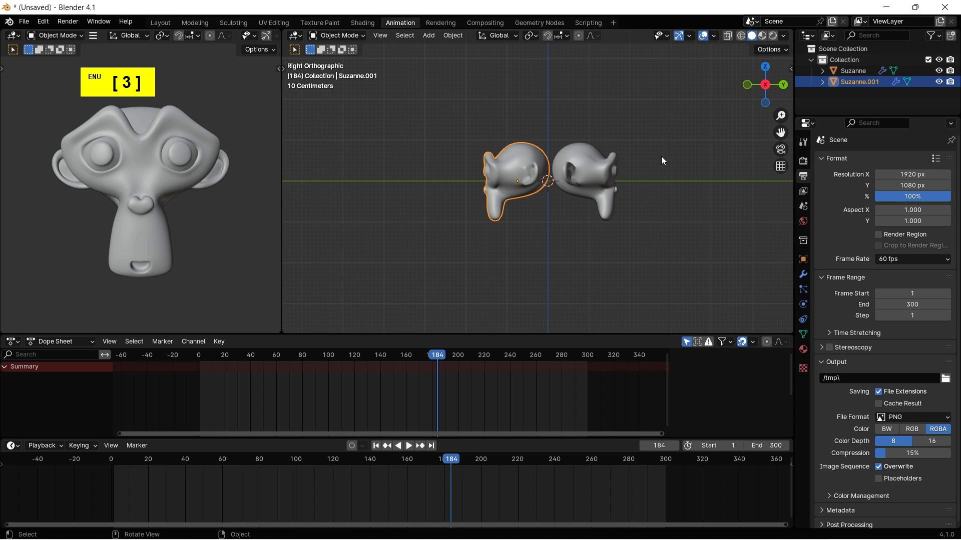
key("a")
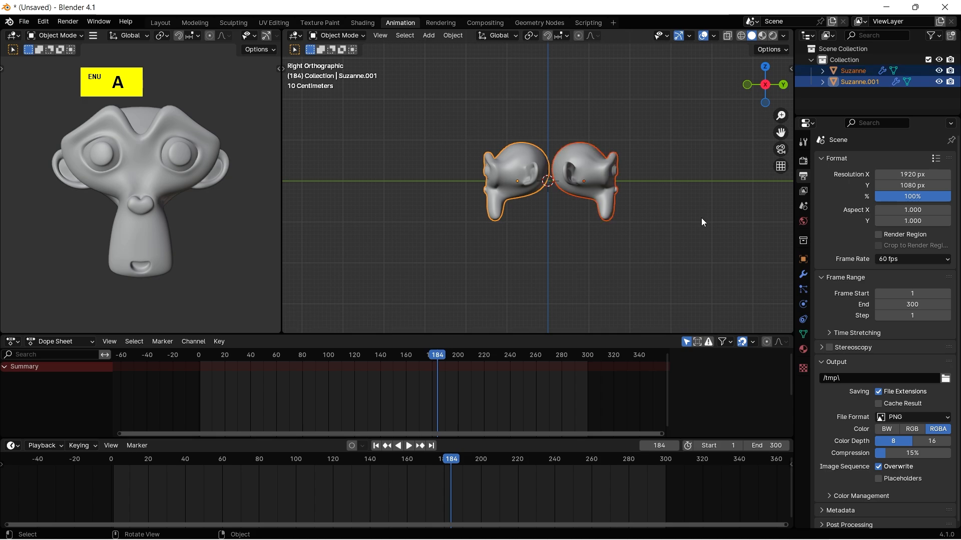
key("g")
key("y")
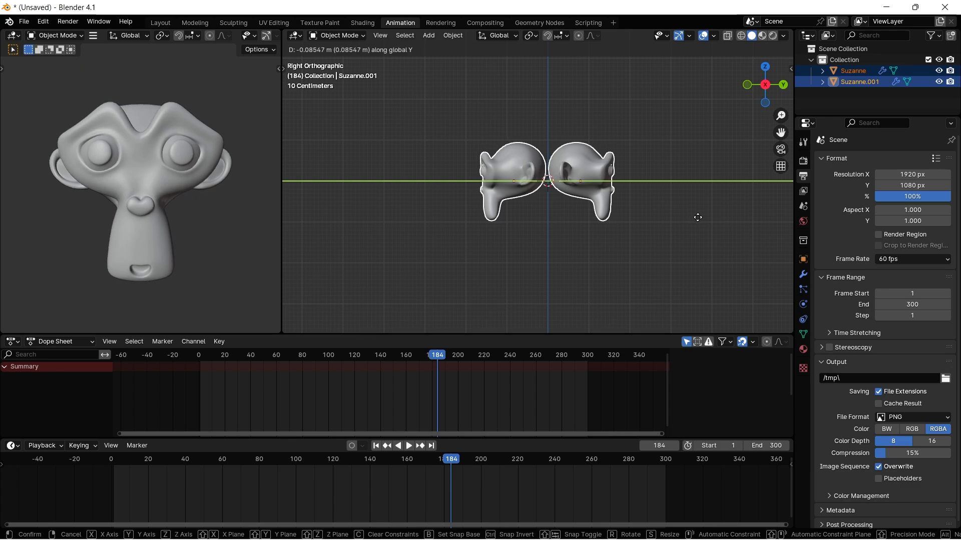
key("shift")
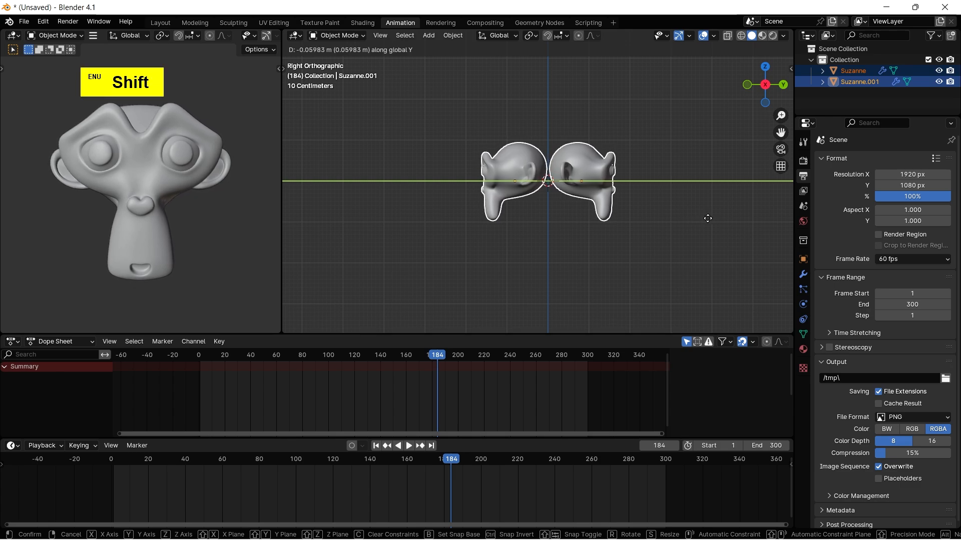
left_click(708, 218, "shift")
scroll(671, 199, "up", 4)
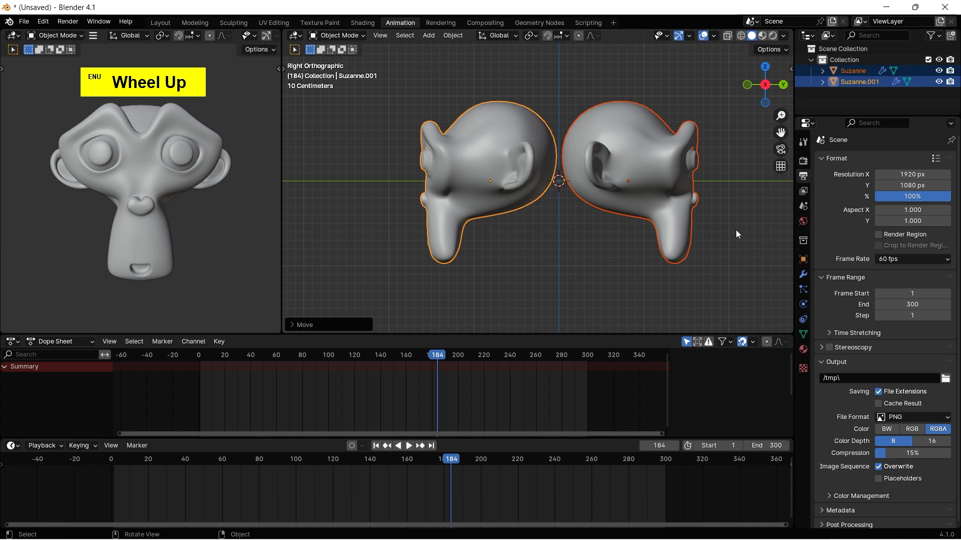
Add a camera at the origin and clear its rotation.
left_click(421, 38)
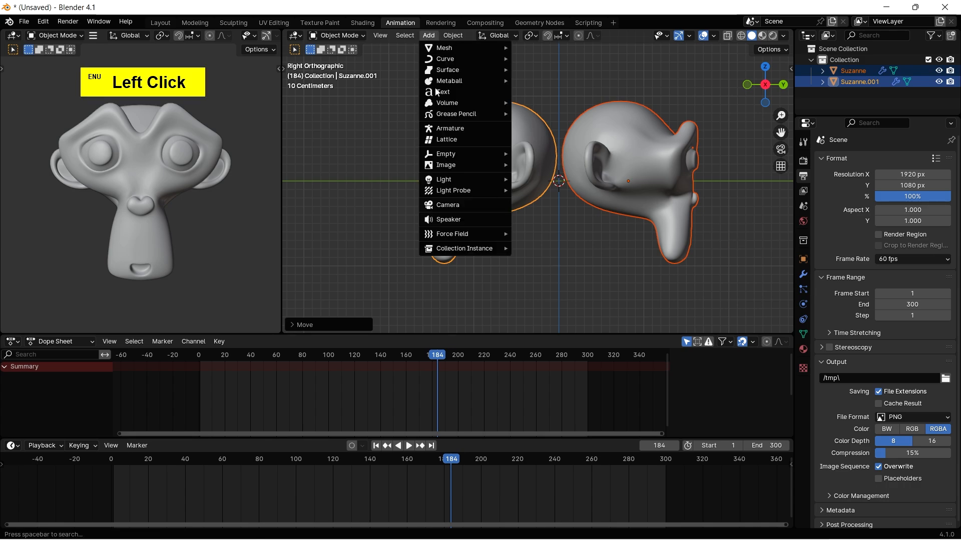
left_click(449, 203)
key("alt+r")
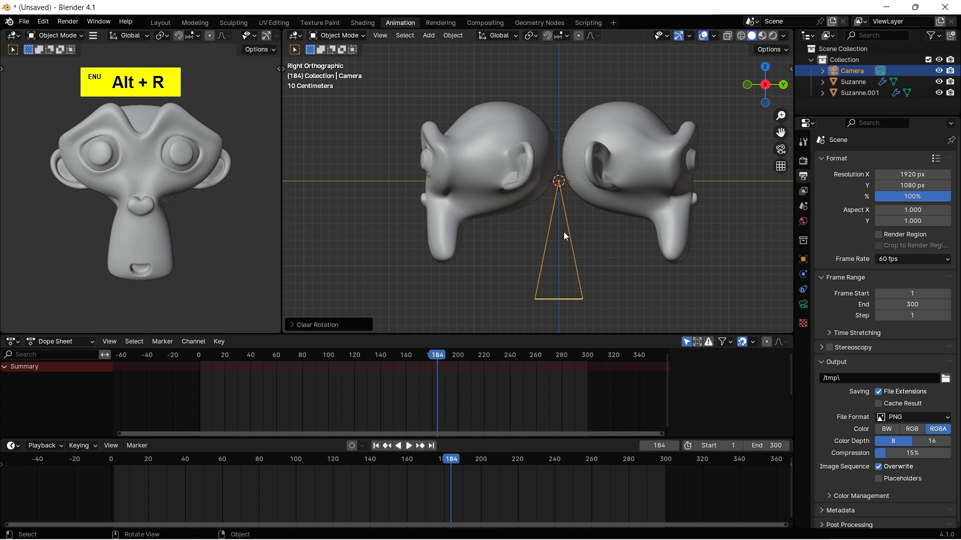
Add a Bézier circle at the origin and scale it up until it widely surrounds both monkey heads in the top view.
scroll(563, 236, "down", 1)
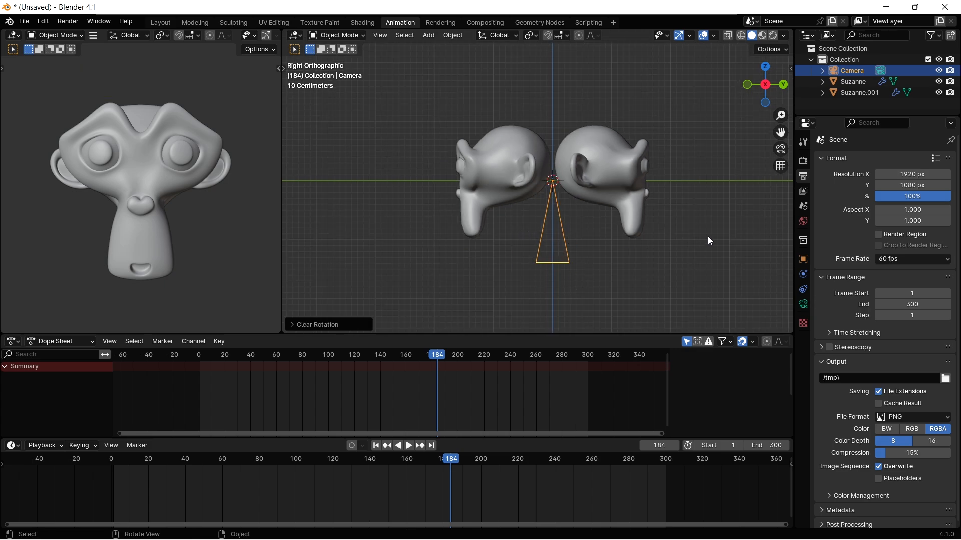
key("KP_7")
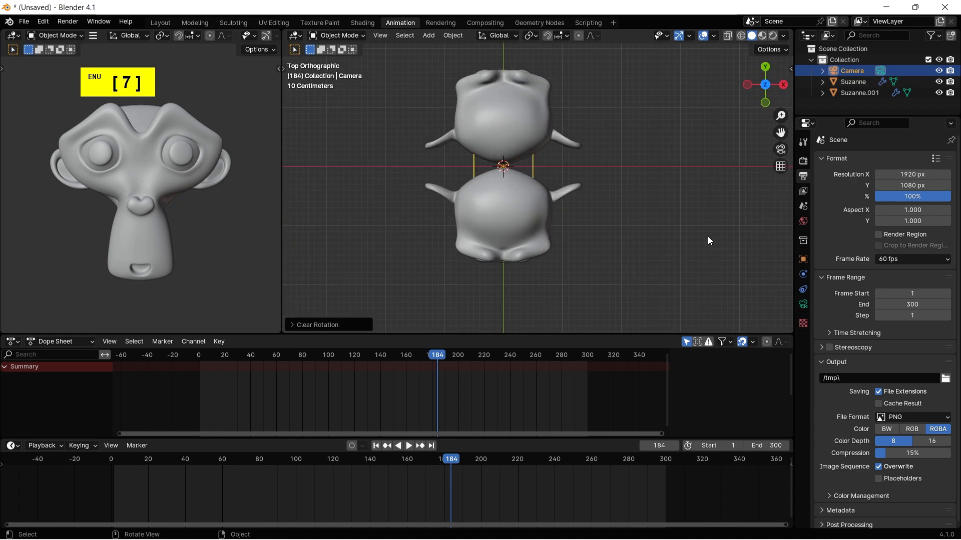
scroll(664, 231, "down", 2)
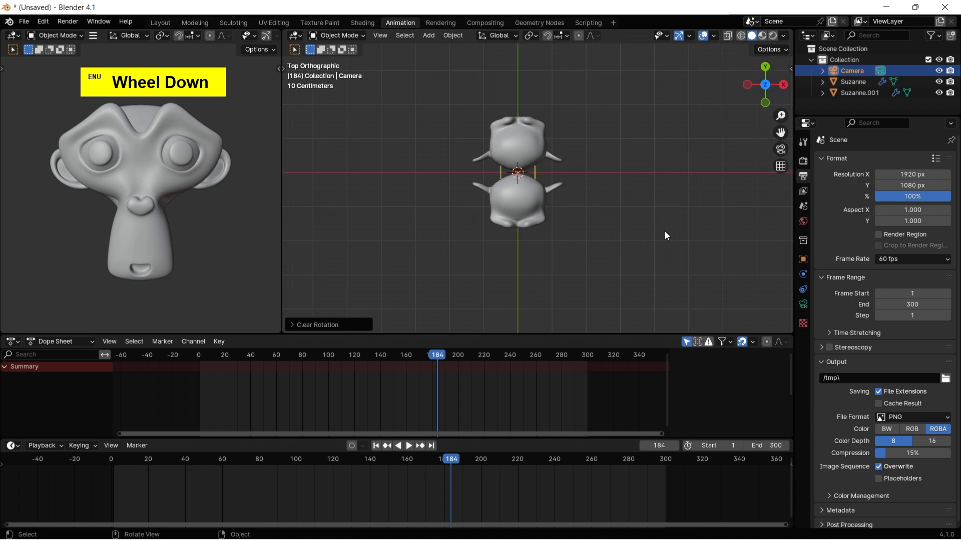
scroll(665, 232, "down", 1)
scroll(665, 232, "down", 1)
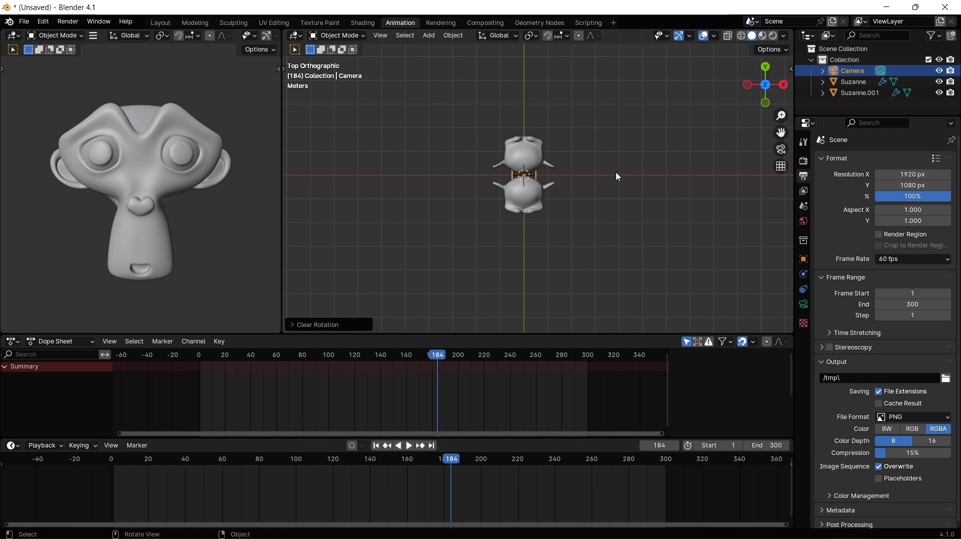
left_click(428, 35)
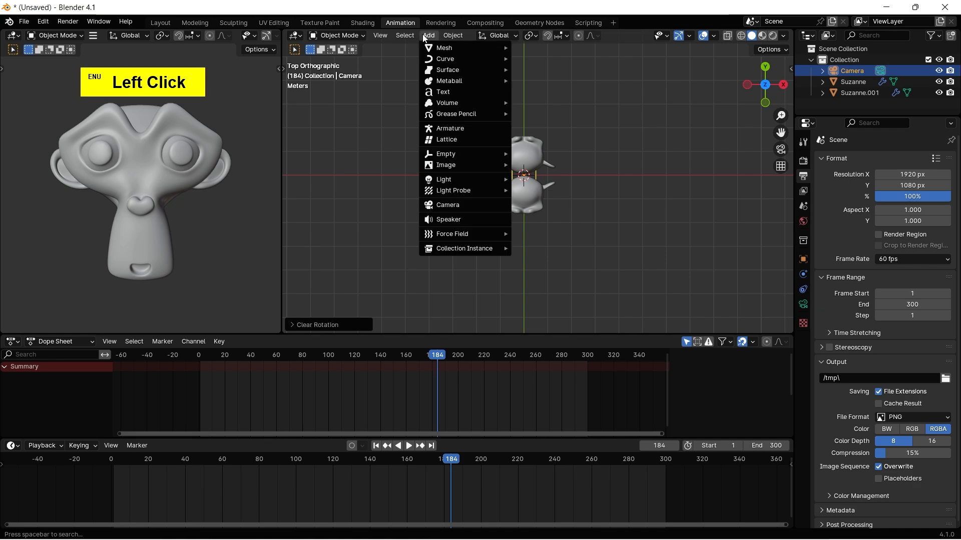
mouse_move(450, 62)
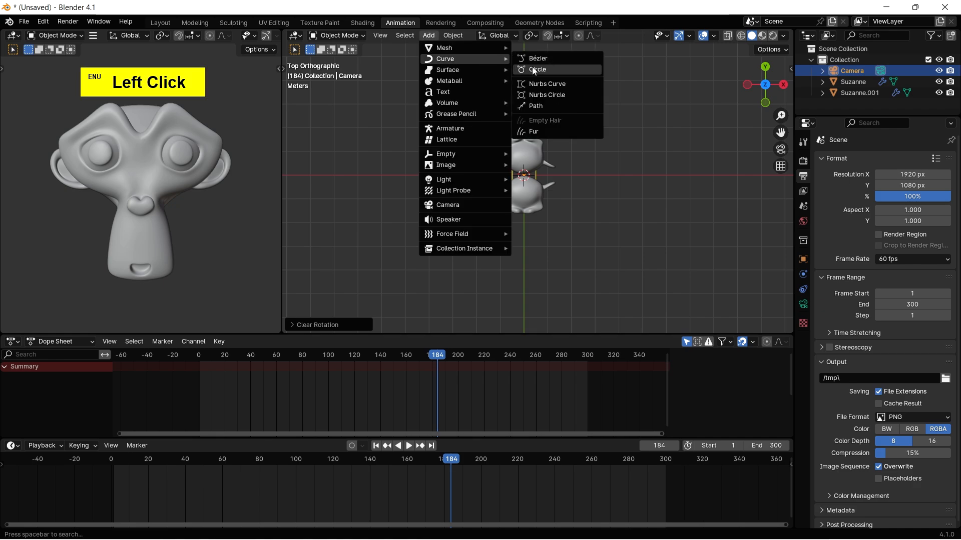
left_click(549, 73)
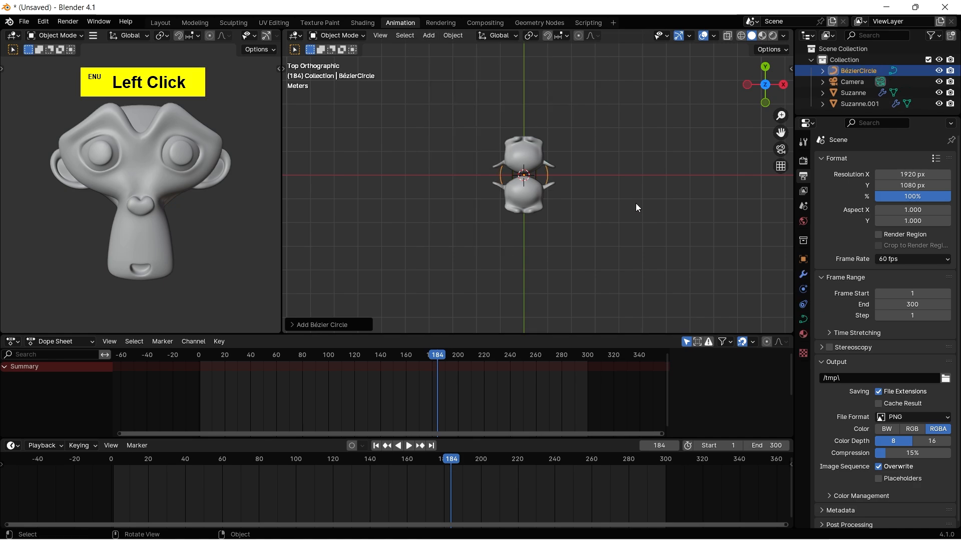
key("s")
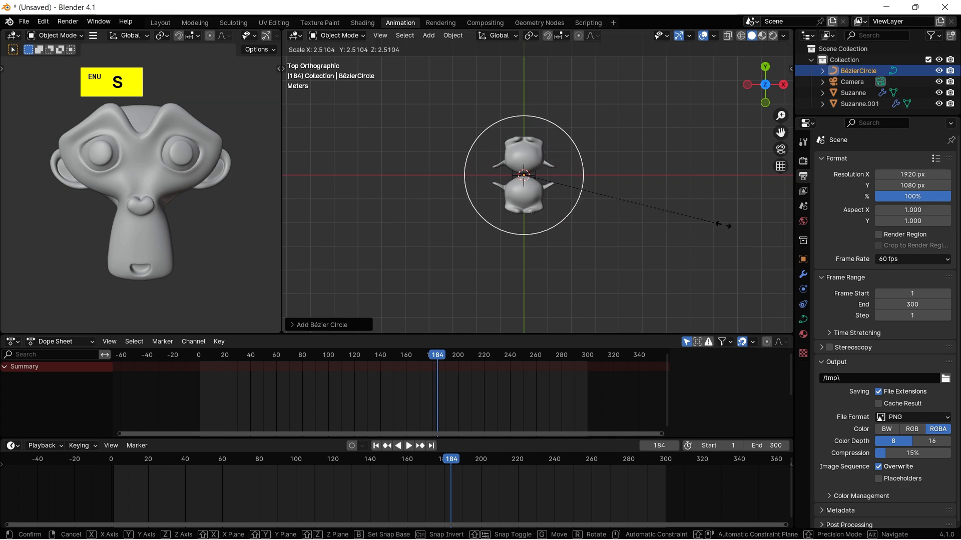
left_click(344, 219)
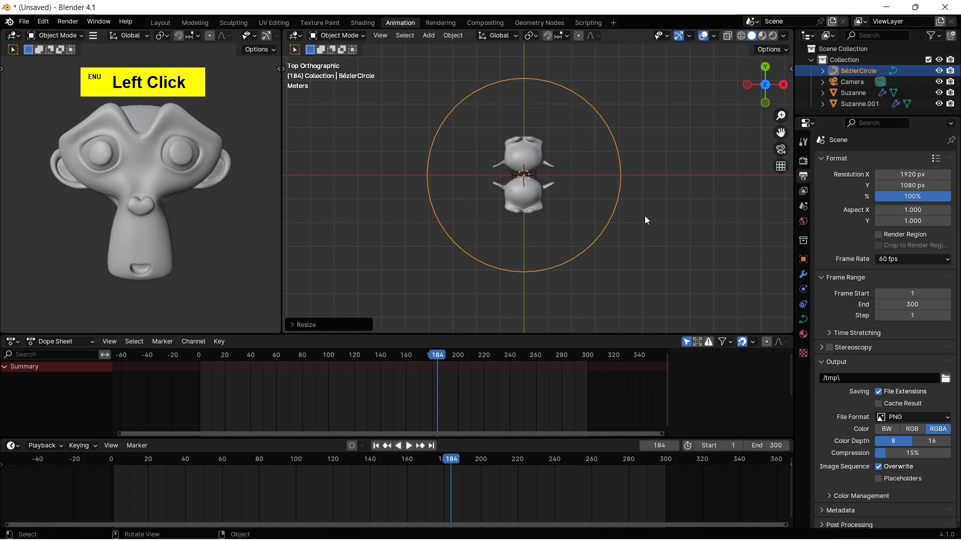
Give the camera a Follow Path constraint with the Bézier circle as its target.
key("KP_3")
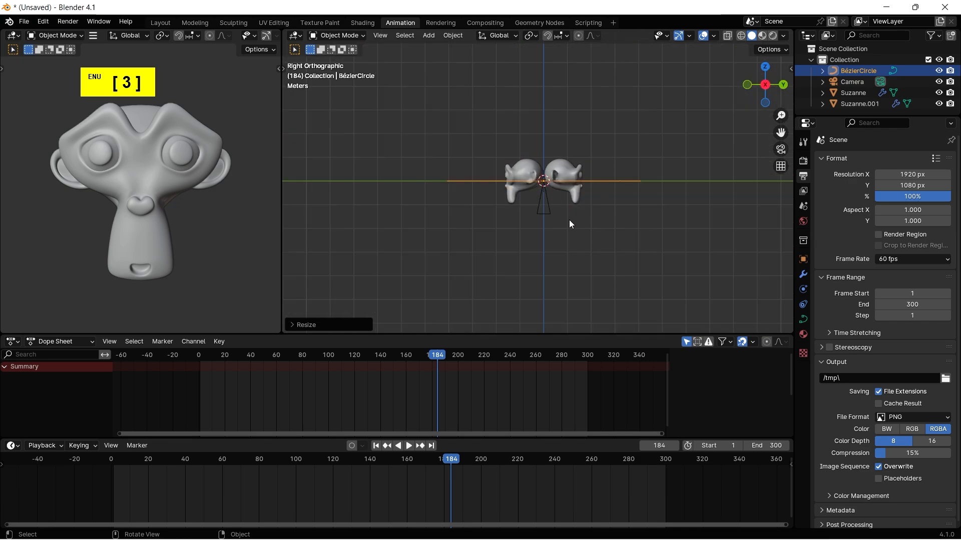
left_click(551, 212)
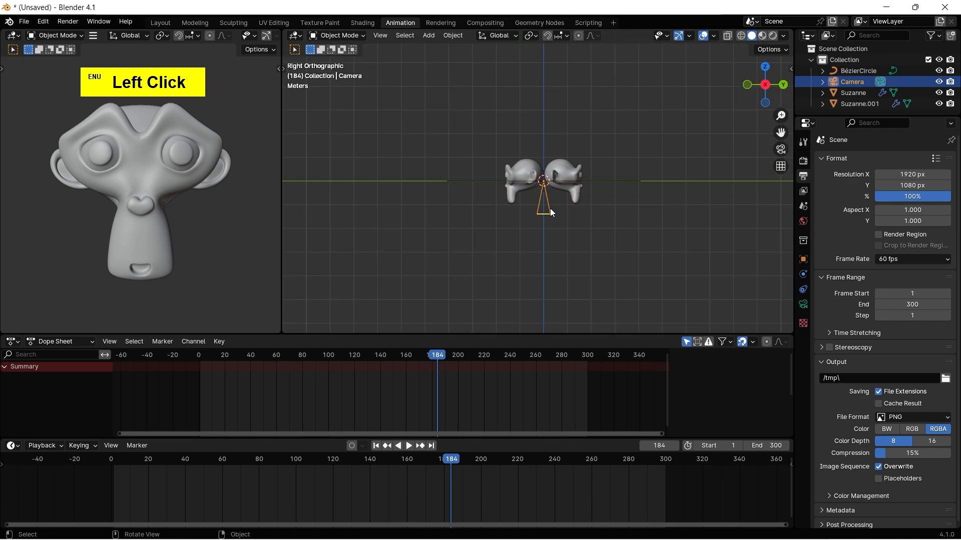
left_click(803, 289)
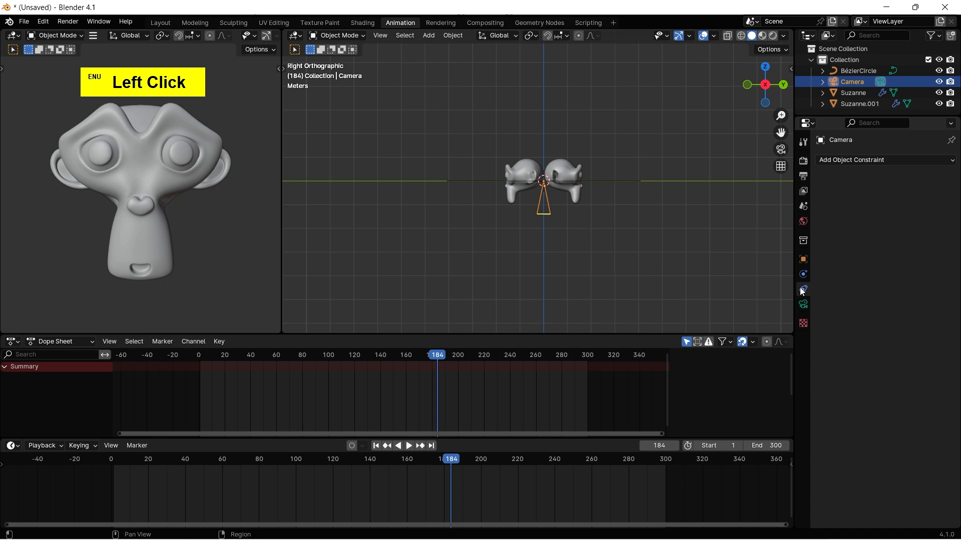
left_click(873, 161)
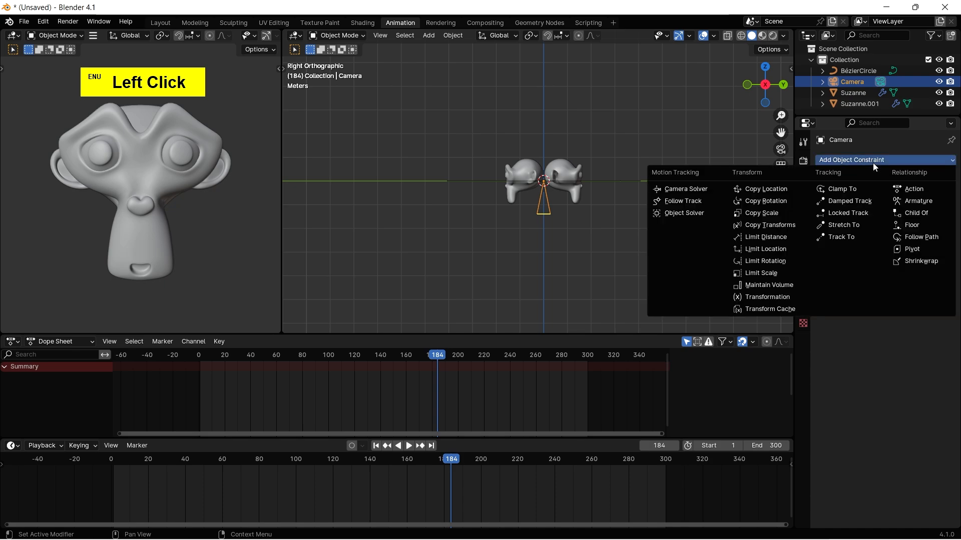
left_click(909, 236)
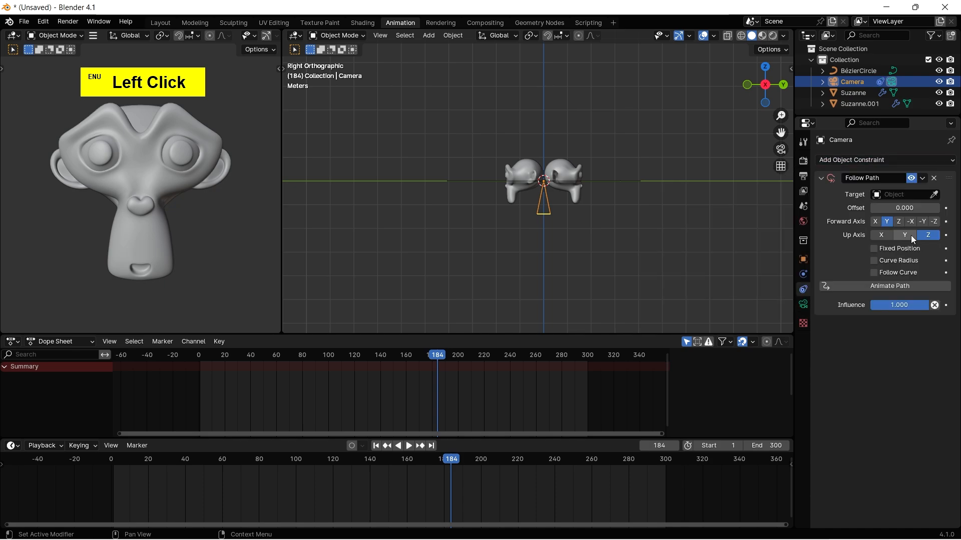
left_click(933, 194)
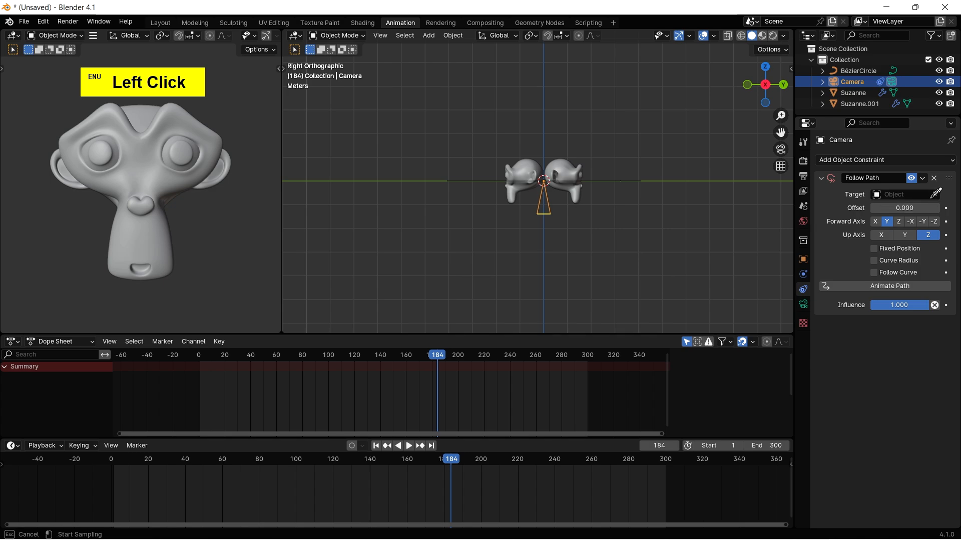
left_click(643, 174)
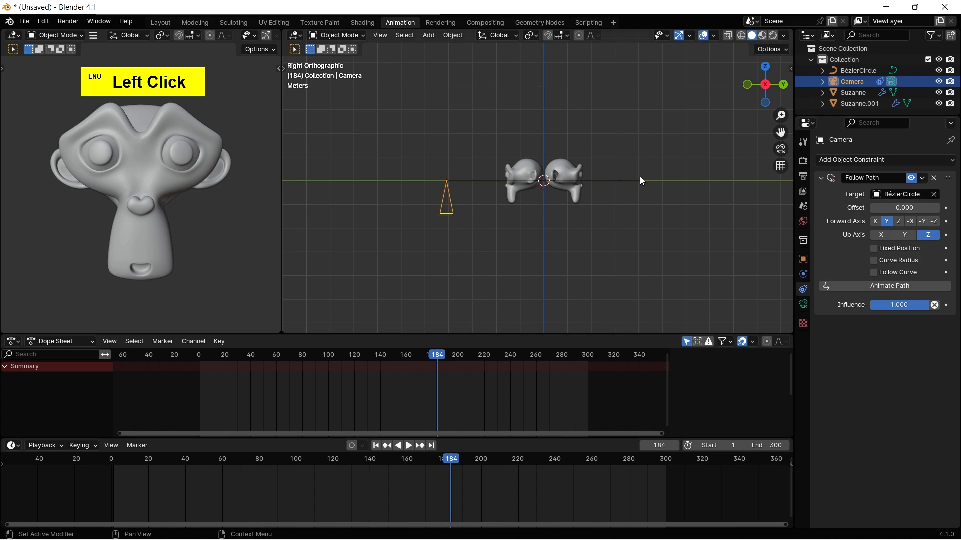
Show the camera view in the smaller viewport and rotate the camera -90° in the right view to face the monkey heads.
middle_click_drag(514, 233, 543, 287)
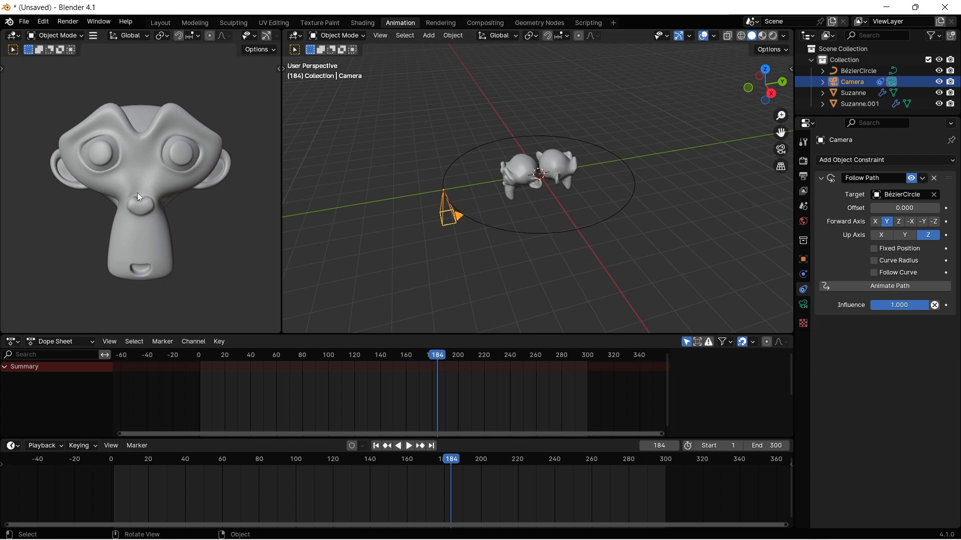
key("KP_0")
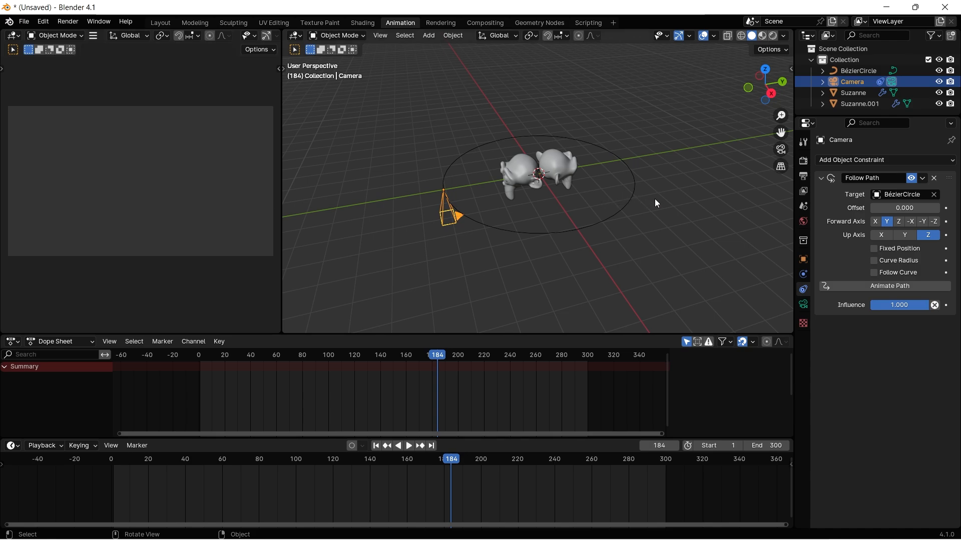
key("KP_3")
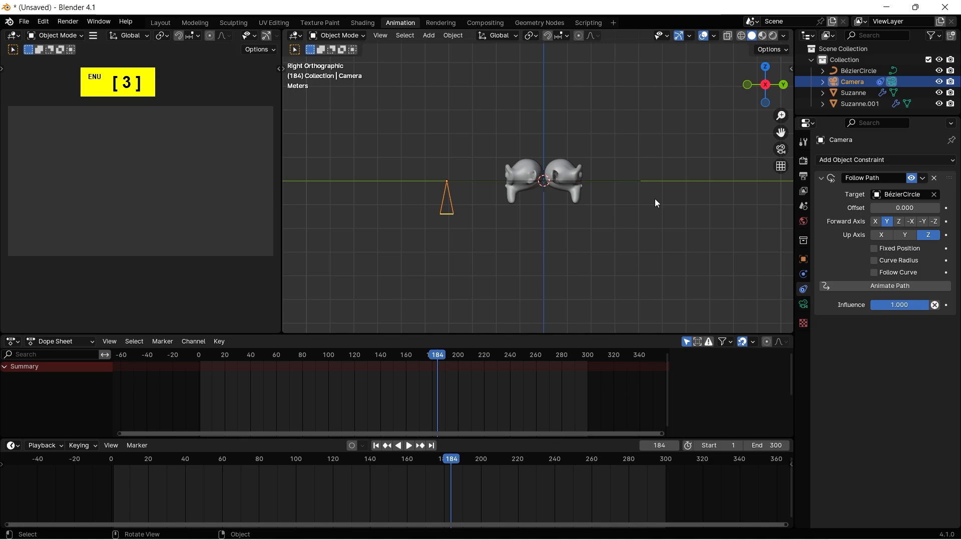
left_click(452, 215)
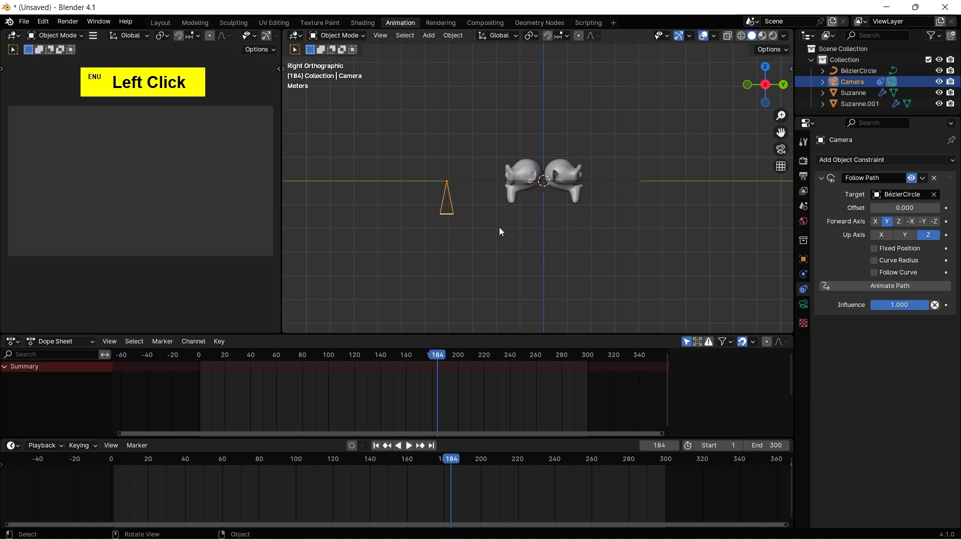
type("r90")
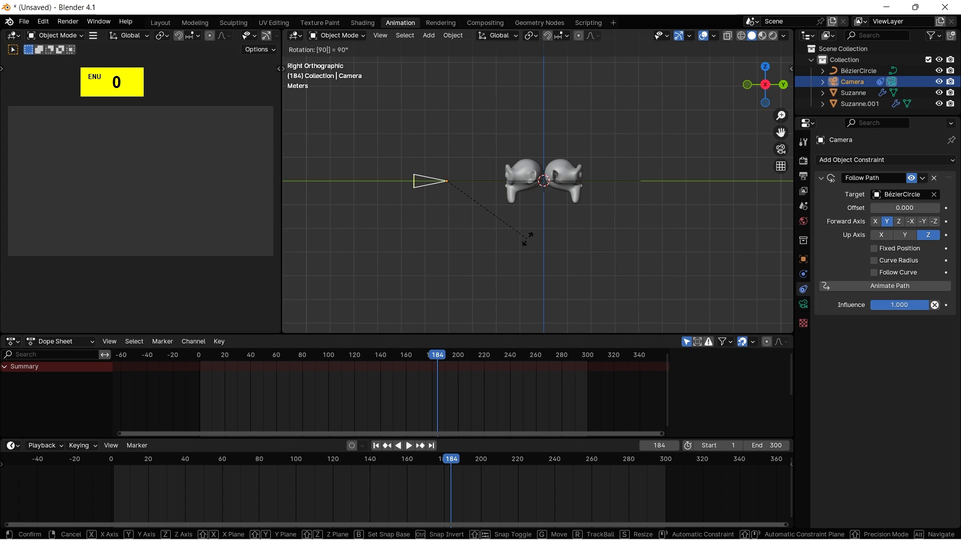
key("minus")
left_click(526, 240)
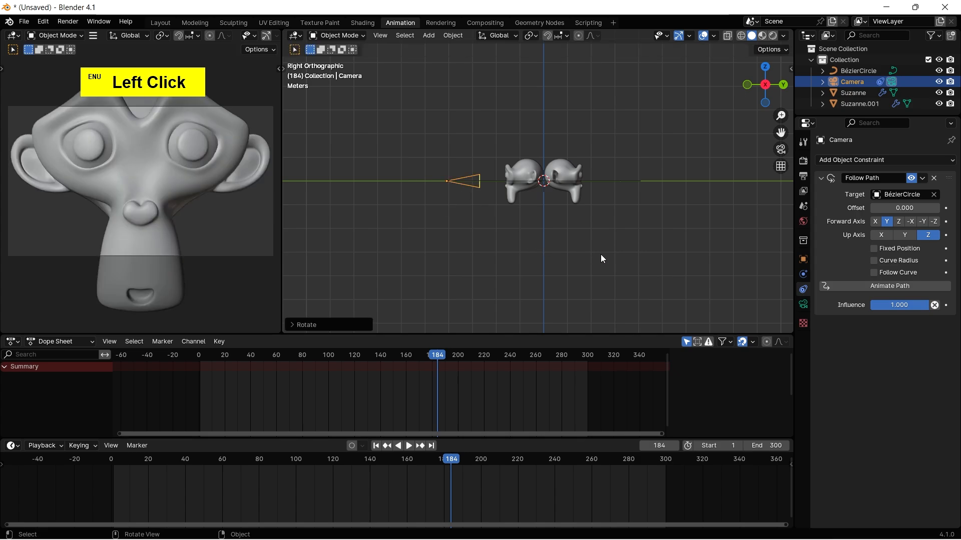
Scale up the Bézier circle in the top view until the whole monkey head fits inside the camera frame.
key("KP_7")
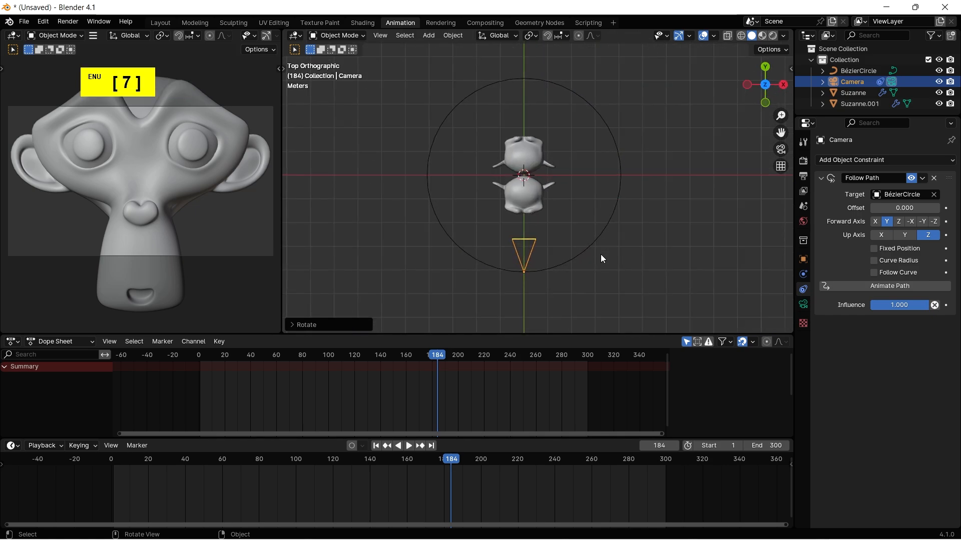
left_click(614, 211)
scroll(593, 211, "down", 1)
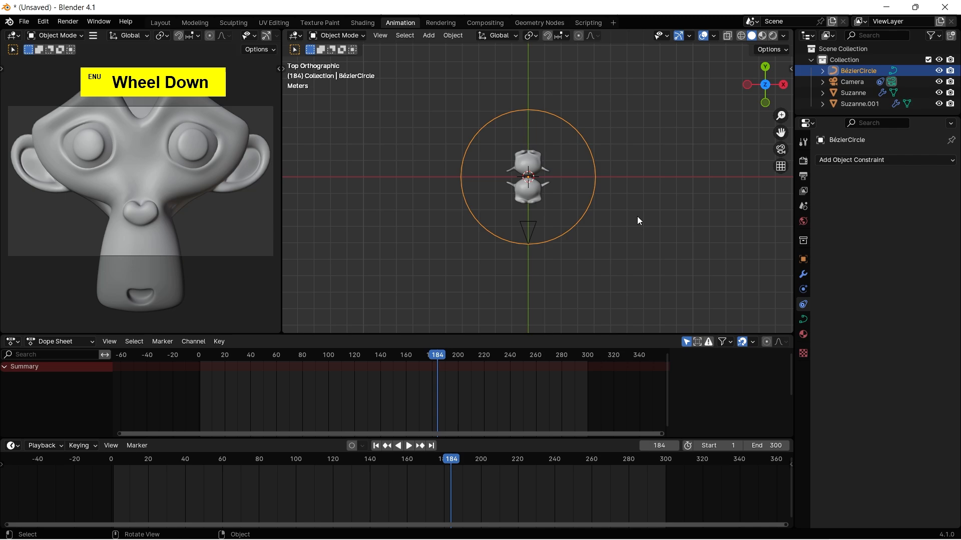
key("s")
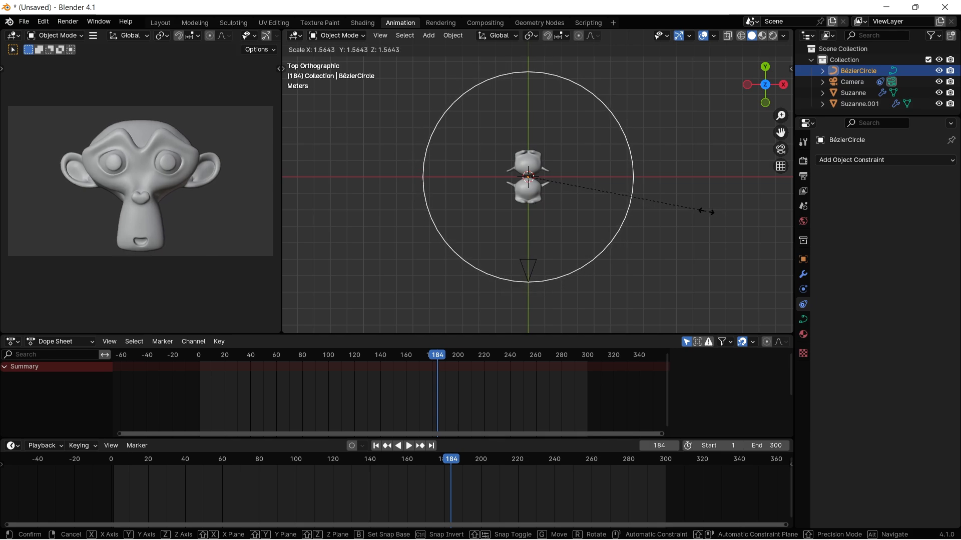
left_click(719, 215)
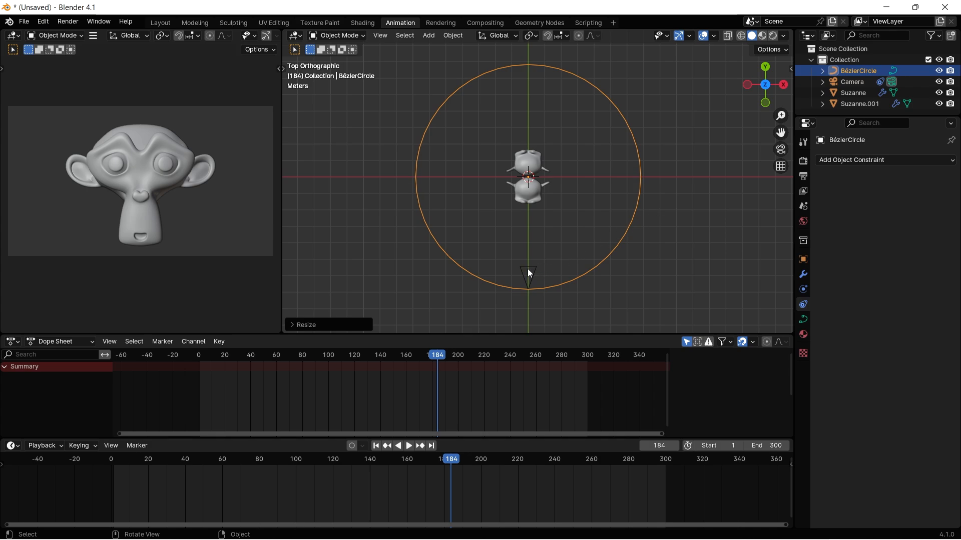
Go to frame 1 and keyframe the camera's Follow Path offset of 0 there.
left_click(659, 445)
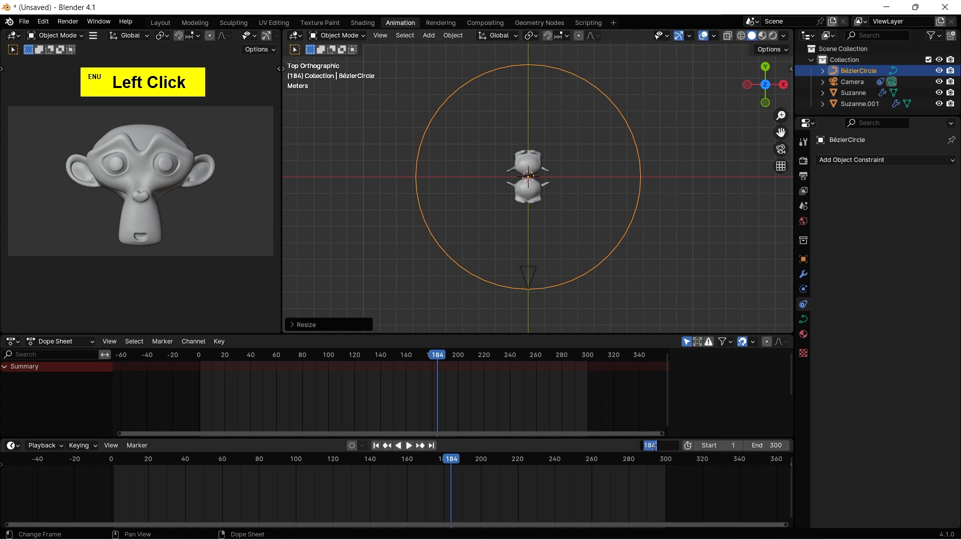
type("1")
key("Return")
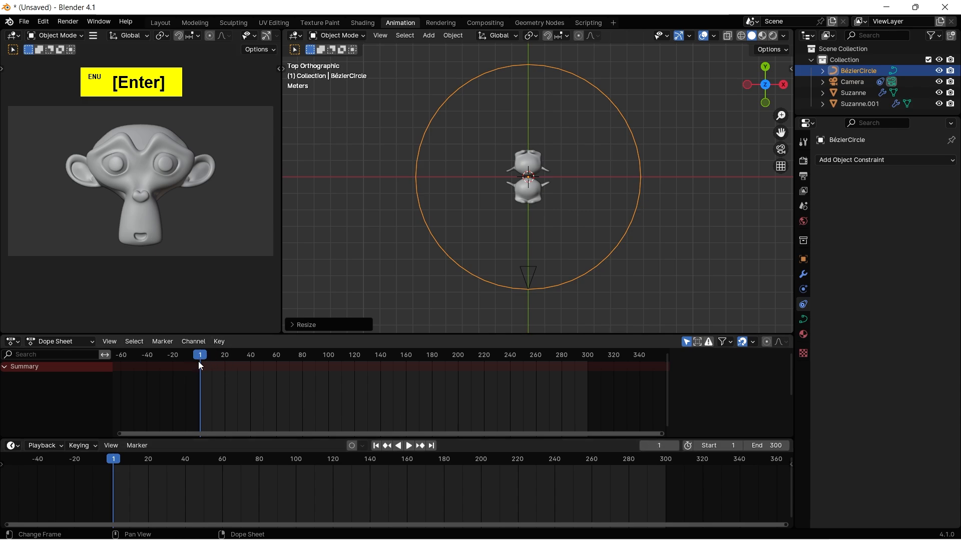
left_click(534, 271)
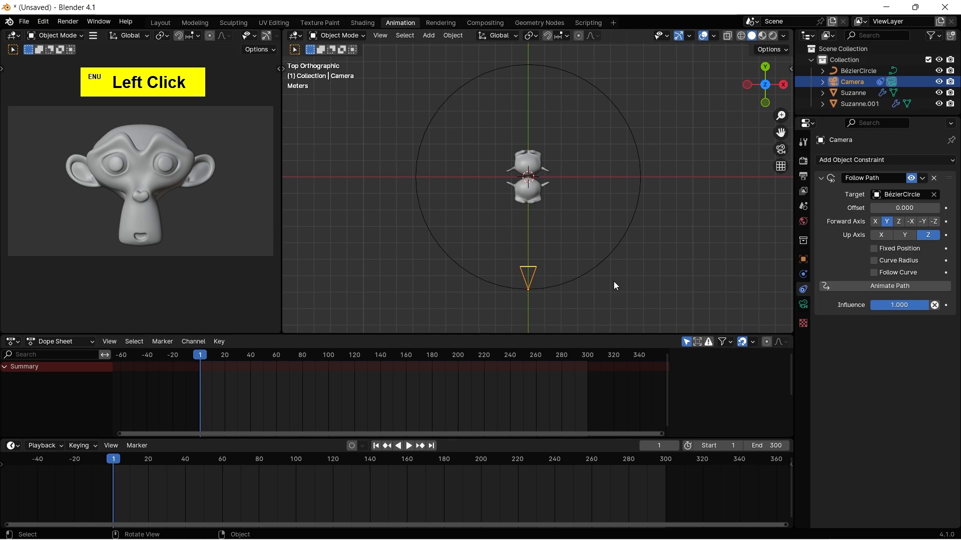
left_click(946, 208)
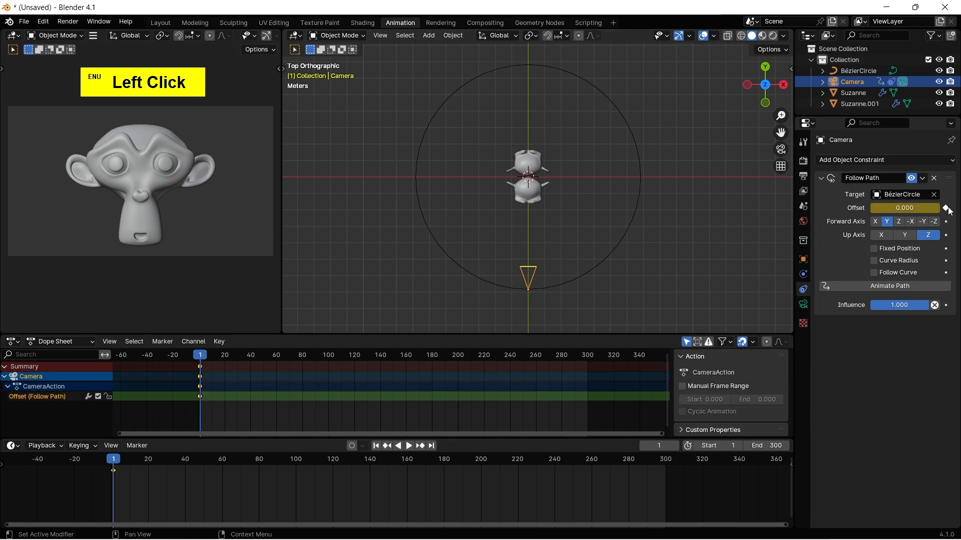
At frame 240, set the camera's Follow Path offset to 100 and keyframe it.
left_click(661, 445)
type("240")
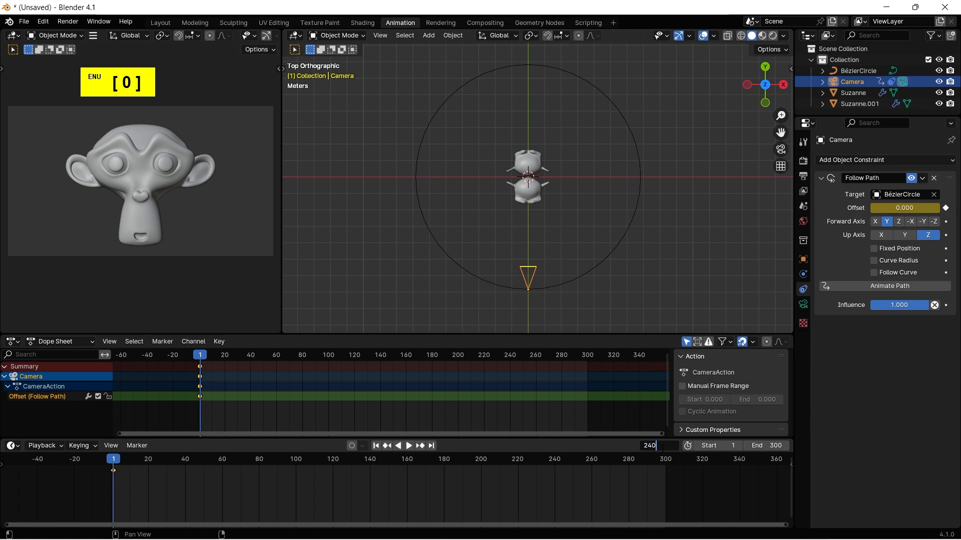
key("Return")
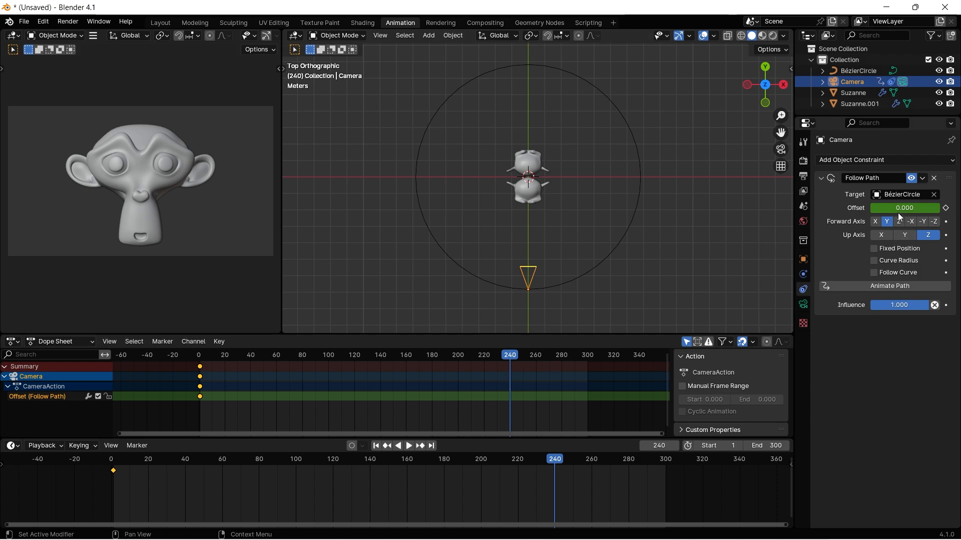
left_click_drag(904, 207, 949, 209)
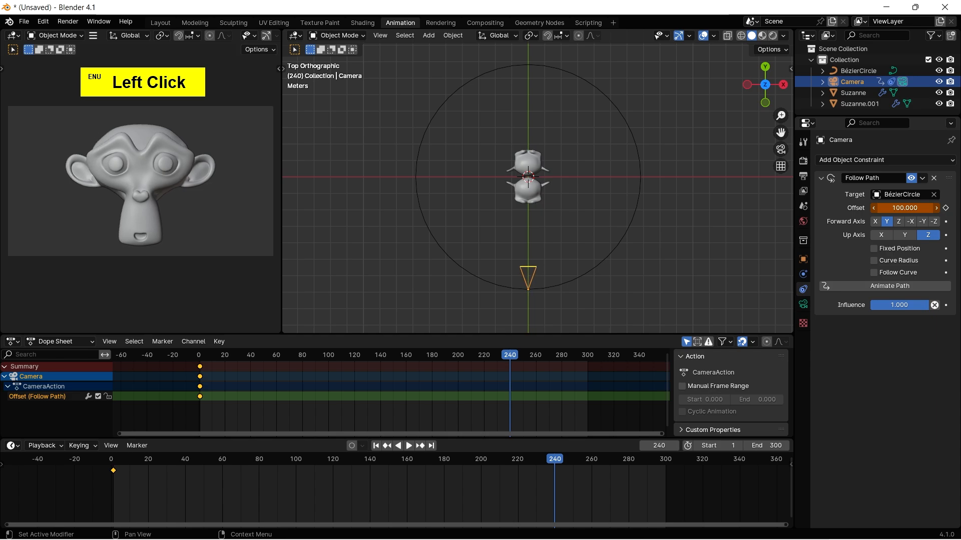
left_click(947, 208)
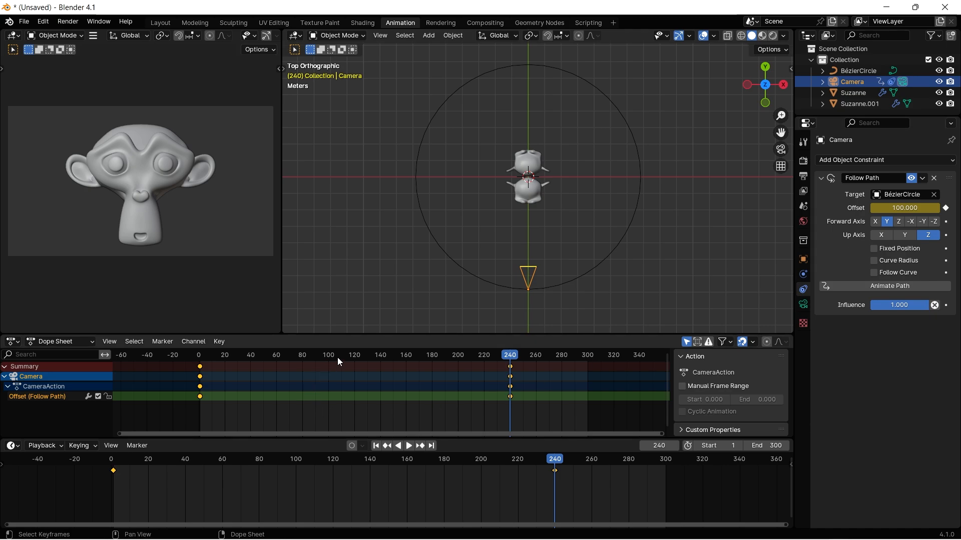
Play the camera's orbit from frame 1 to check what it sees, and return to the keyframe at frame 1.
left_click_drag(337, 357, 200, 362)
key("space")
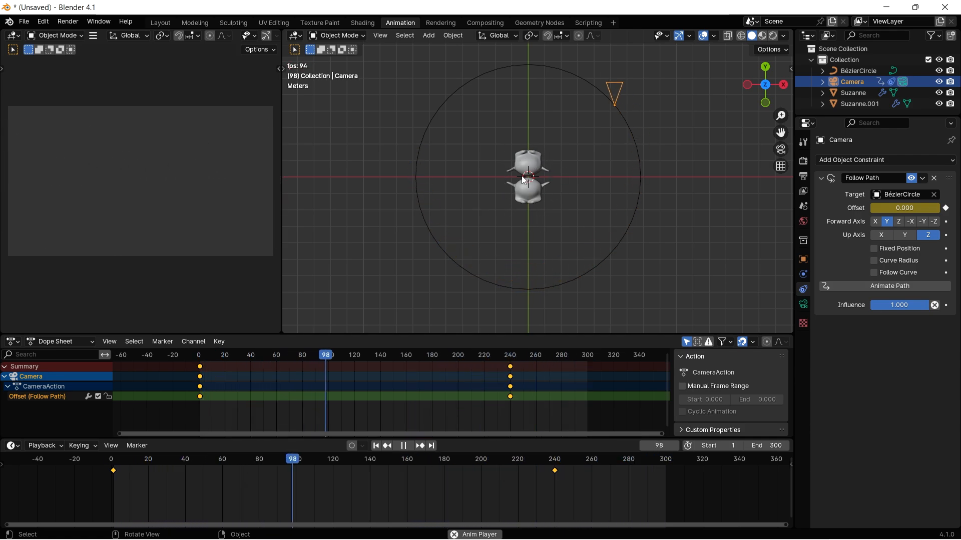
key("space")
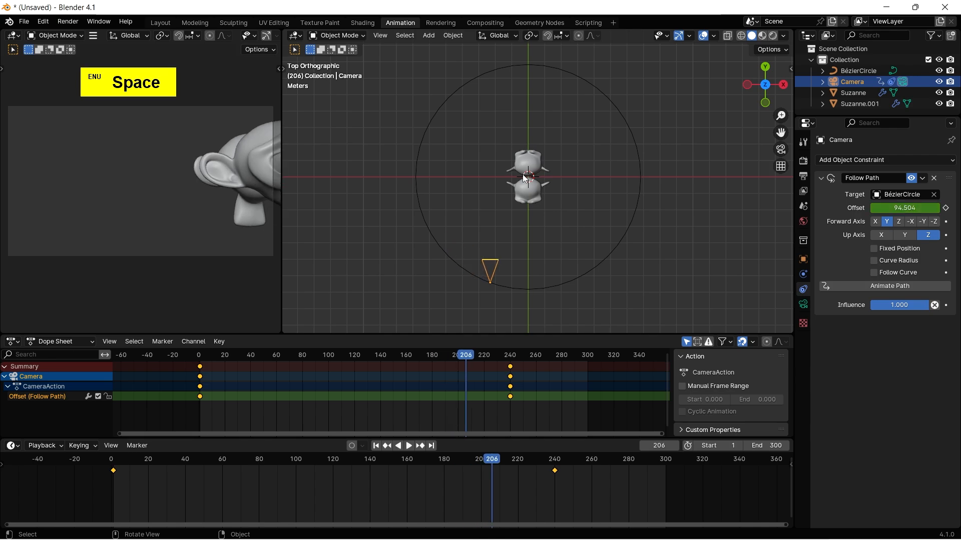
key("space")
key("space")
key("space")
key("space")
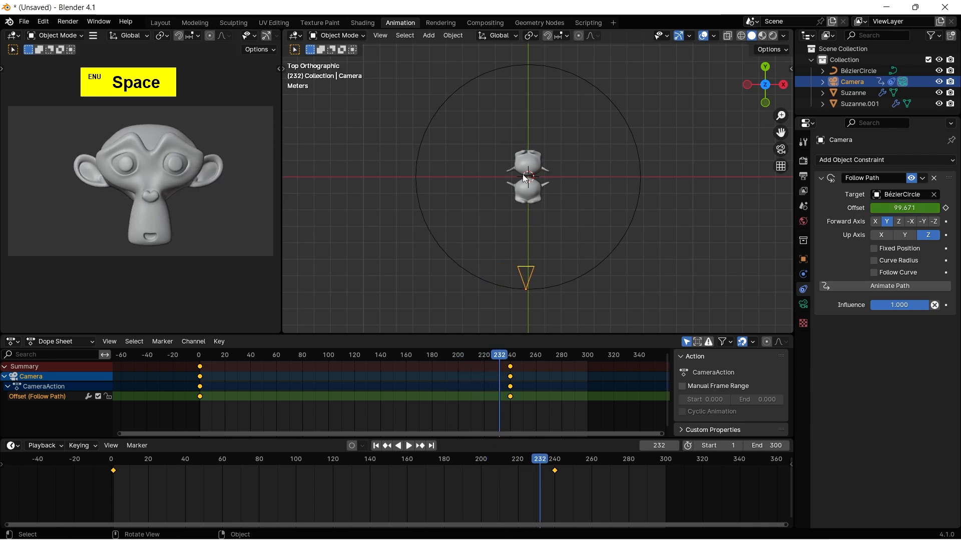
left_click_drag(509, 357, 522, 364)
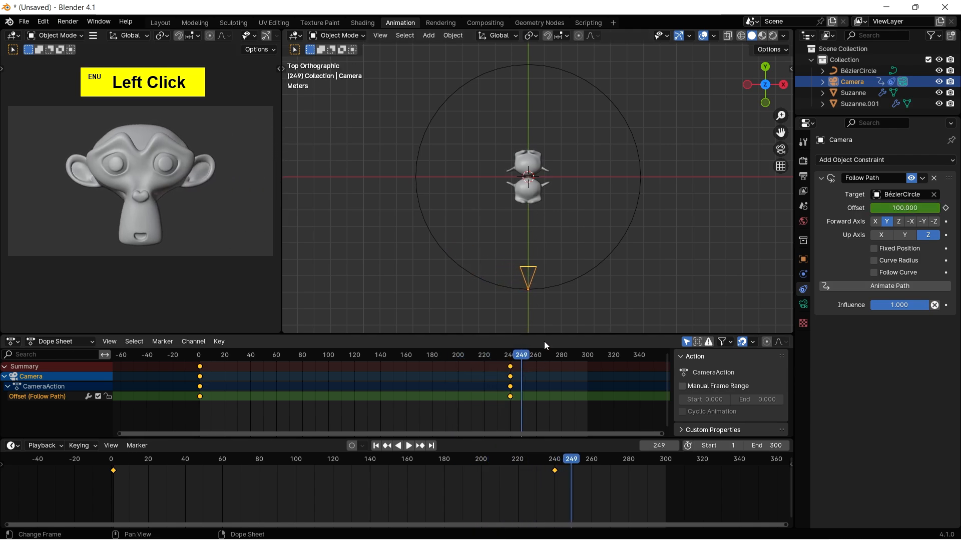
left_click(386, 446)
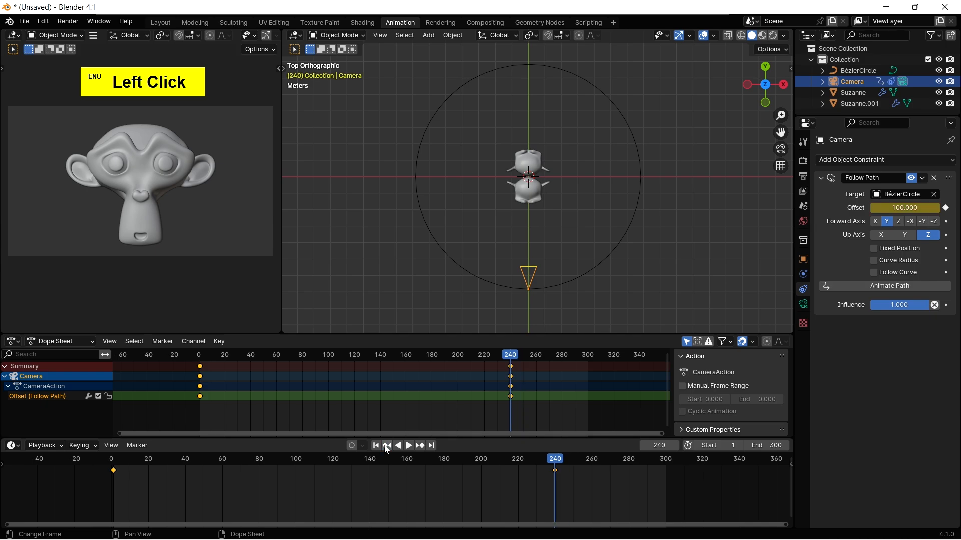
left_click(386, 446)
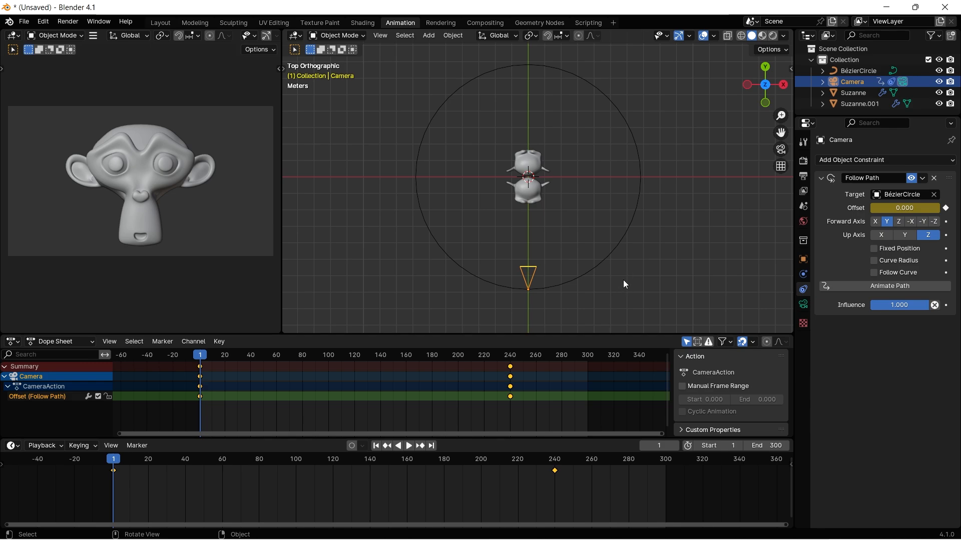
Examine the two monkey heads and their origin points around the circle's centre by selecting each head in turn.
scroll(573, 163, "up", 4)
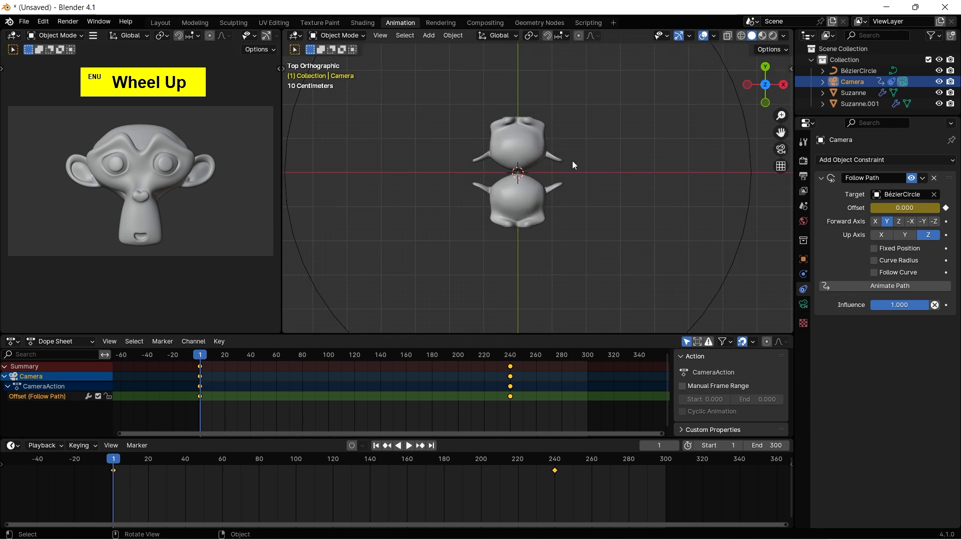
scroll(573, 162, "down", 1)
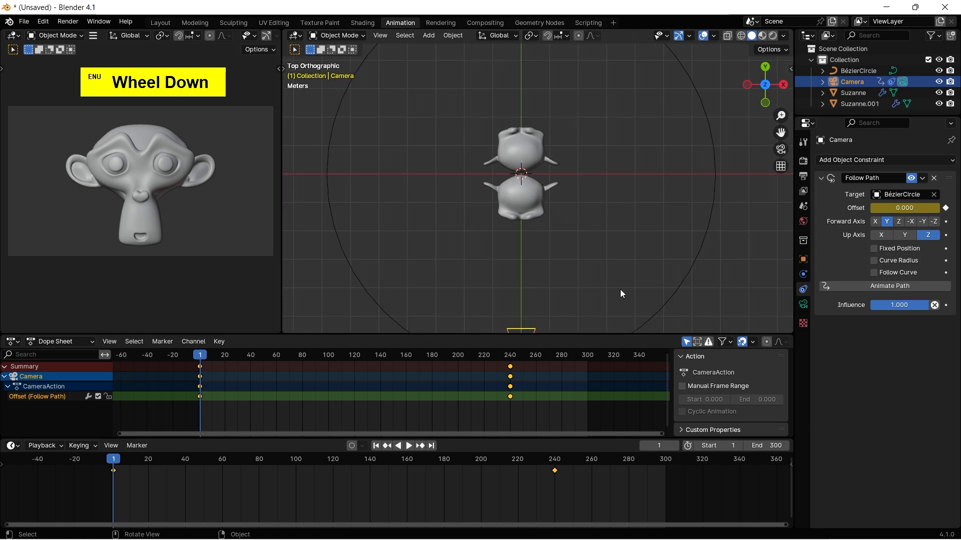
left_click(524, 149)
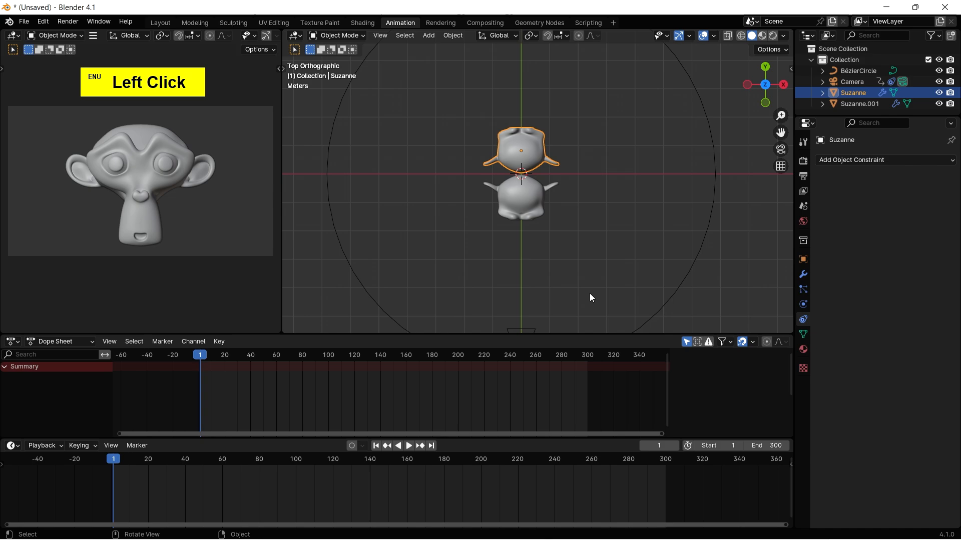
scroll(589, 295, "down", 2)
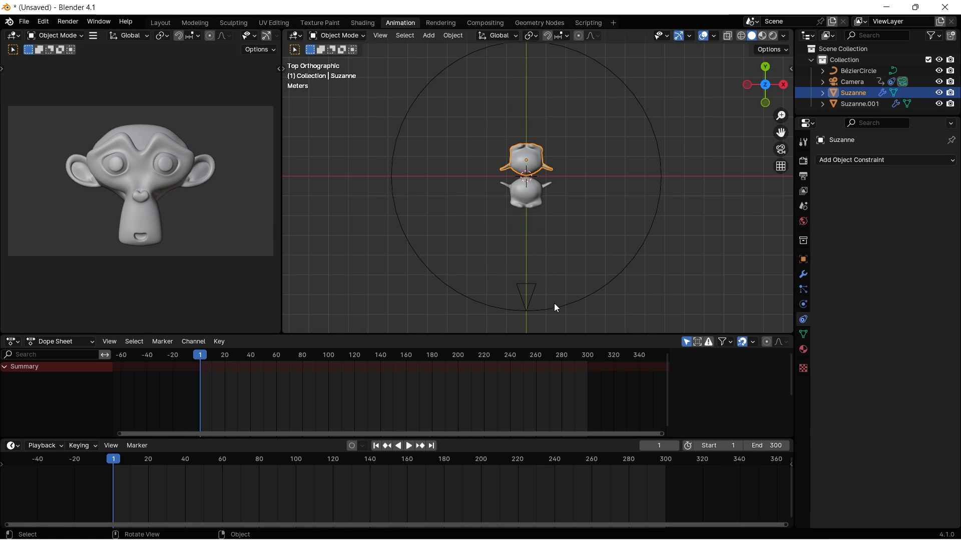
left_click(536, 198)
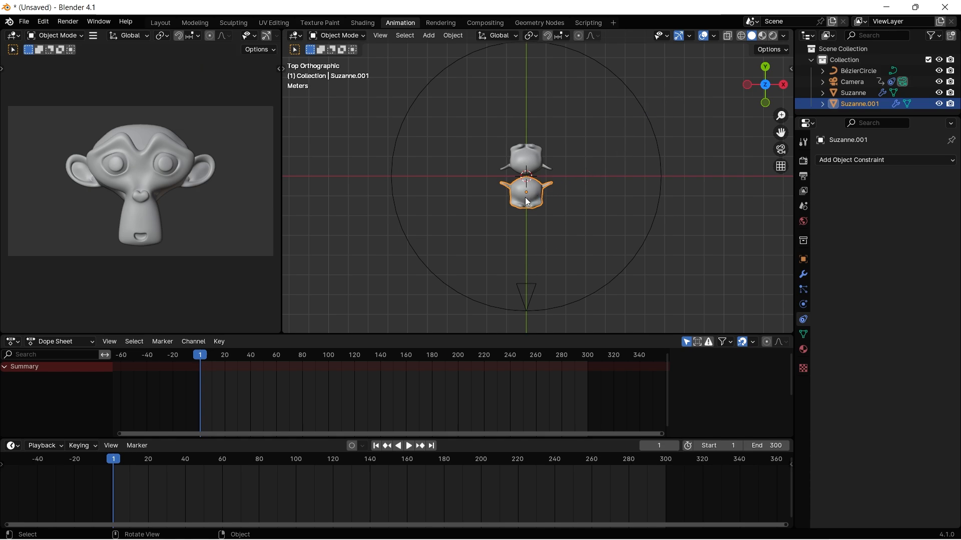
left_click(534, 158)
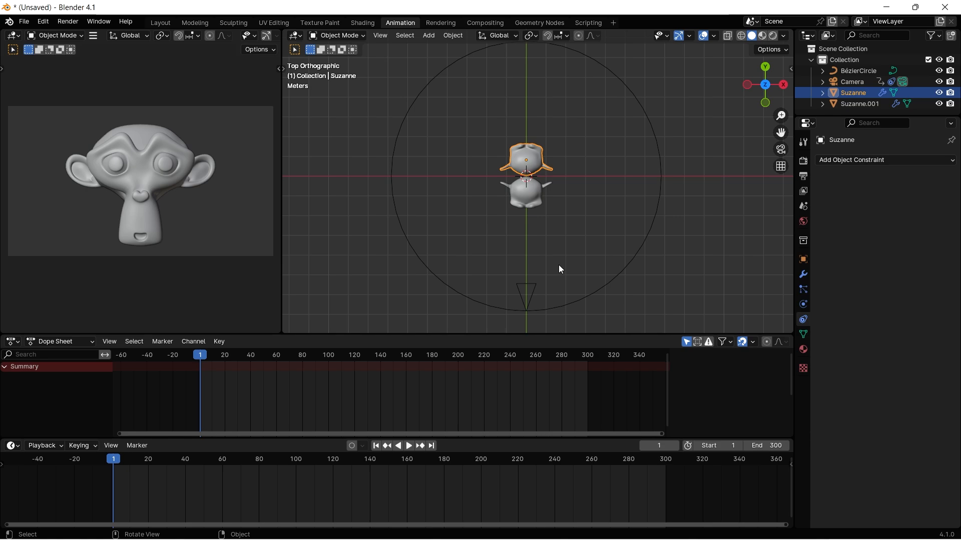
scroll(532, 169, "up", 4)
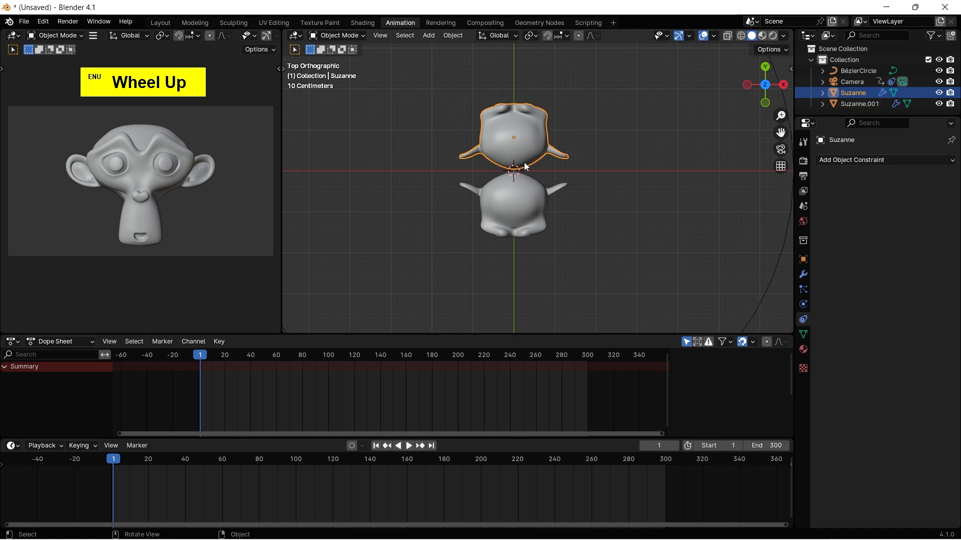
scroll(573, 226, "down", 3)
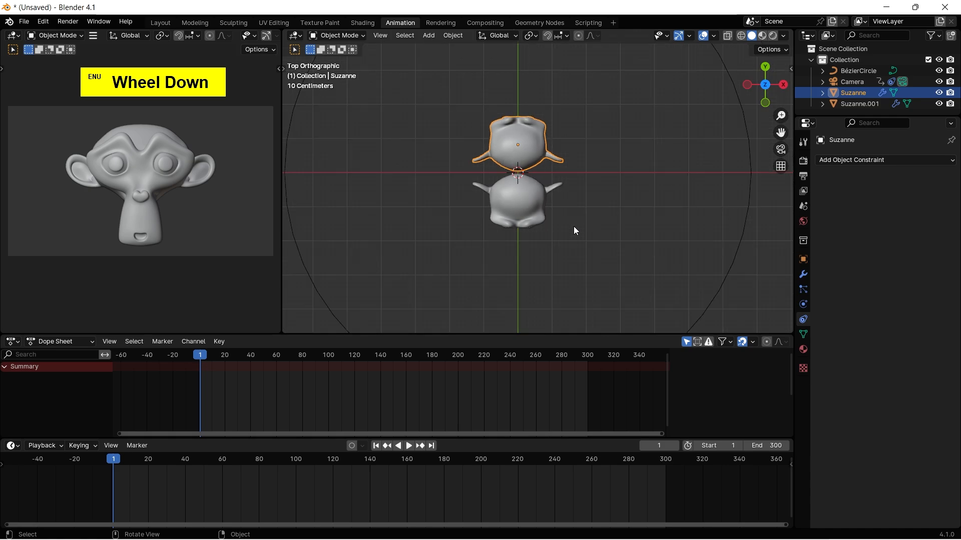
scroll(574, 230, "down", 1)
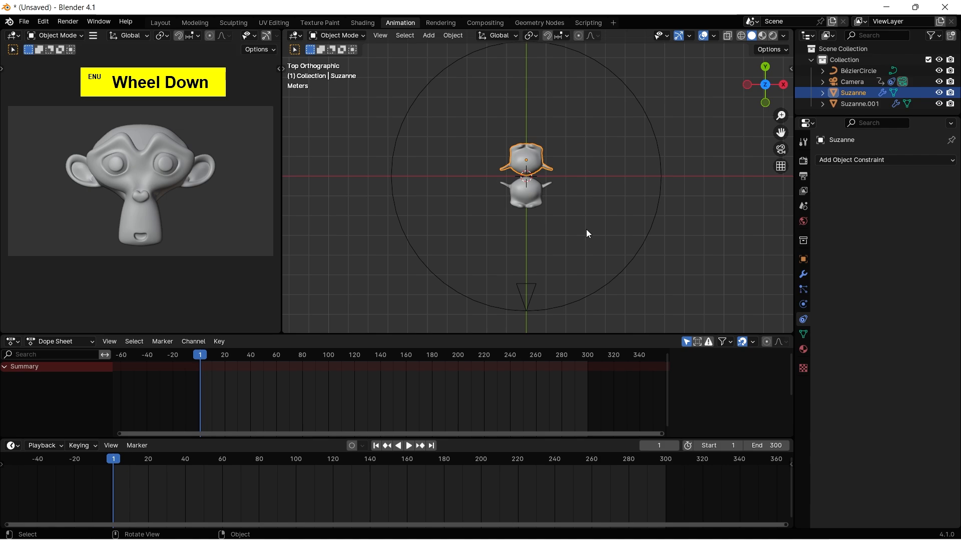
Add a cube-shaped empty at the world origin between the two monkey heads.
left_click(436, 34)
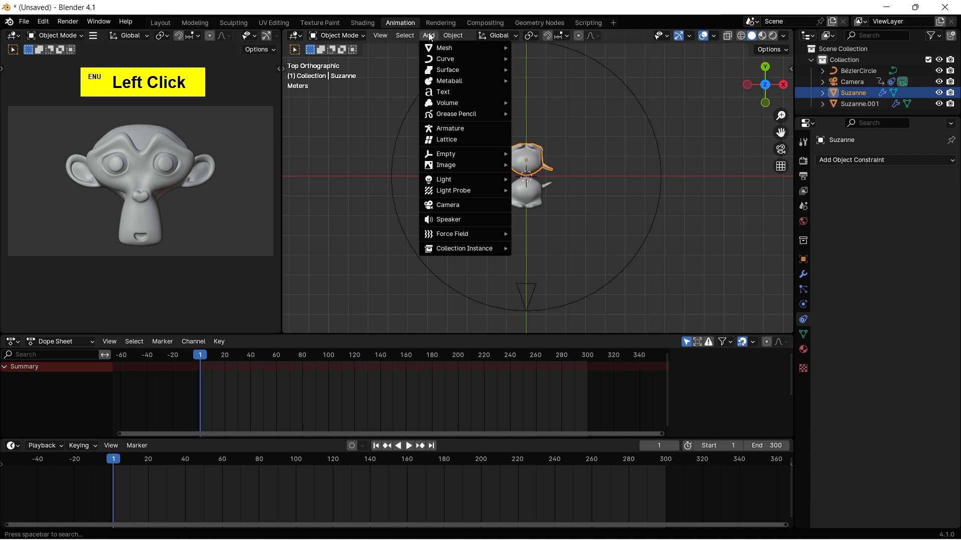
mouse_move(454, 155)
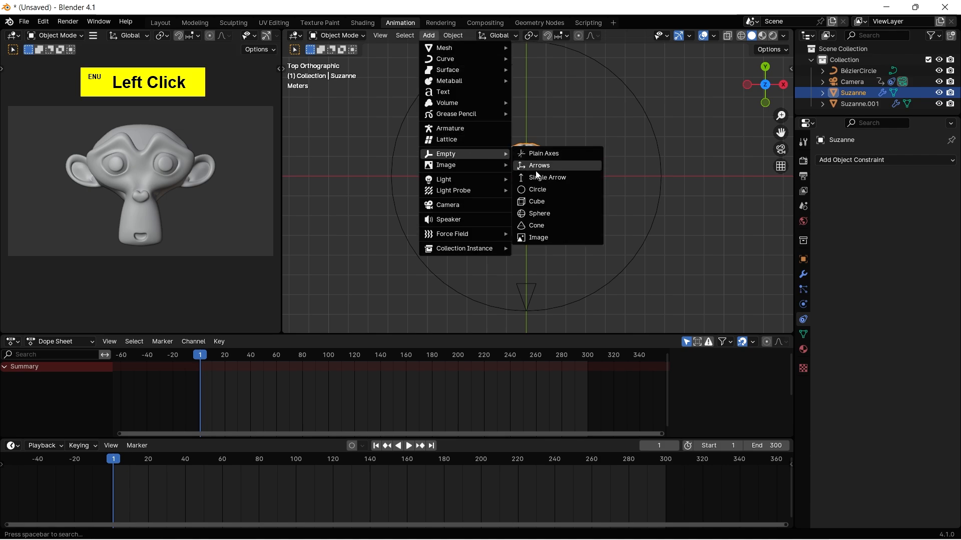
left_click(536, 201)
scroll(560, 182, "up", 5)
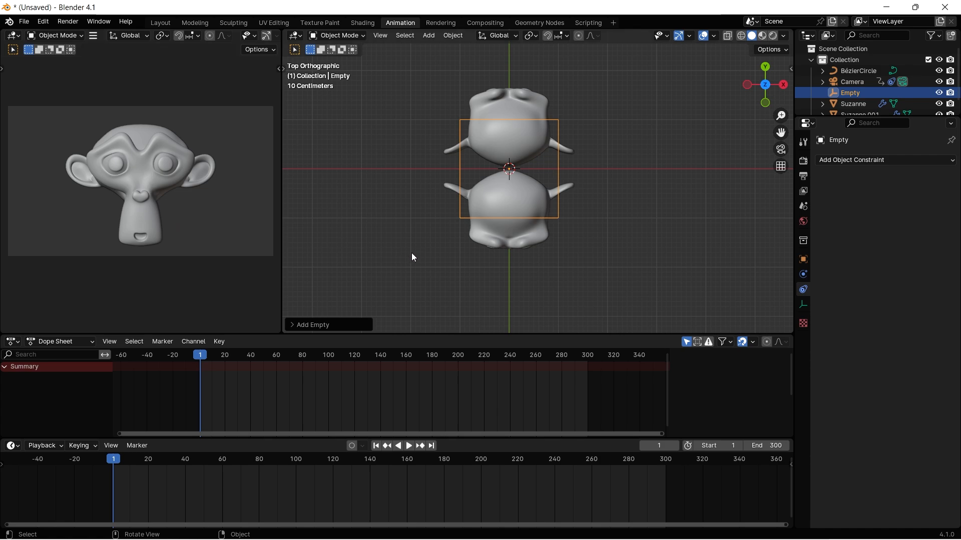
scroll(553, 203, "down", 4)
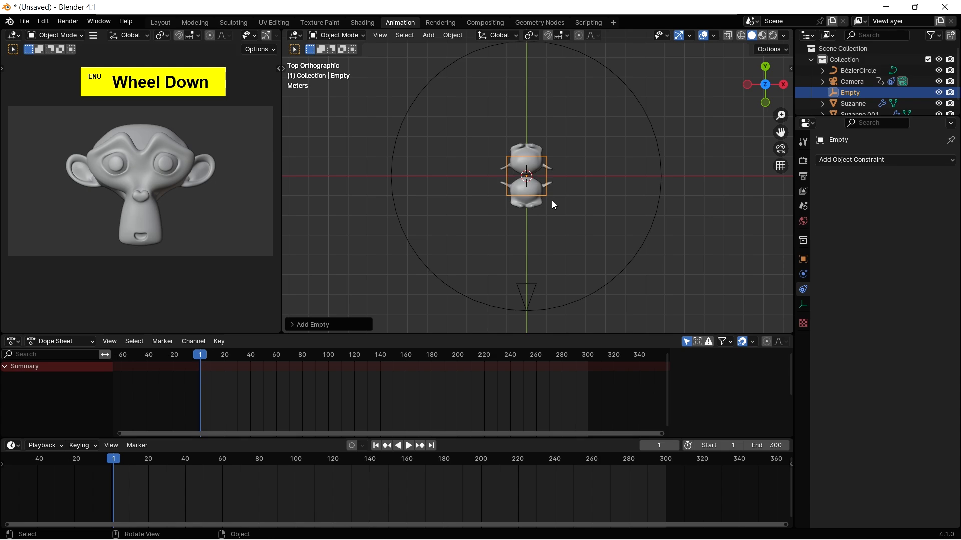
Give the camera a Track To constraint with the cube empty as its target.
left_click(533, 286)
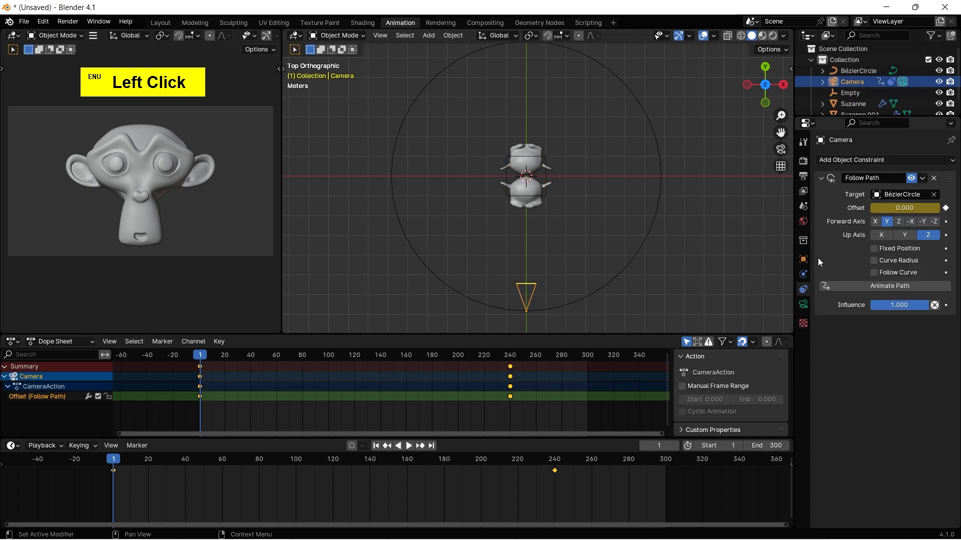
left_click(861, 161)
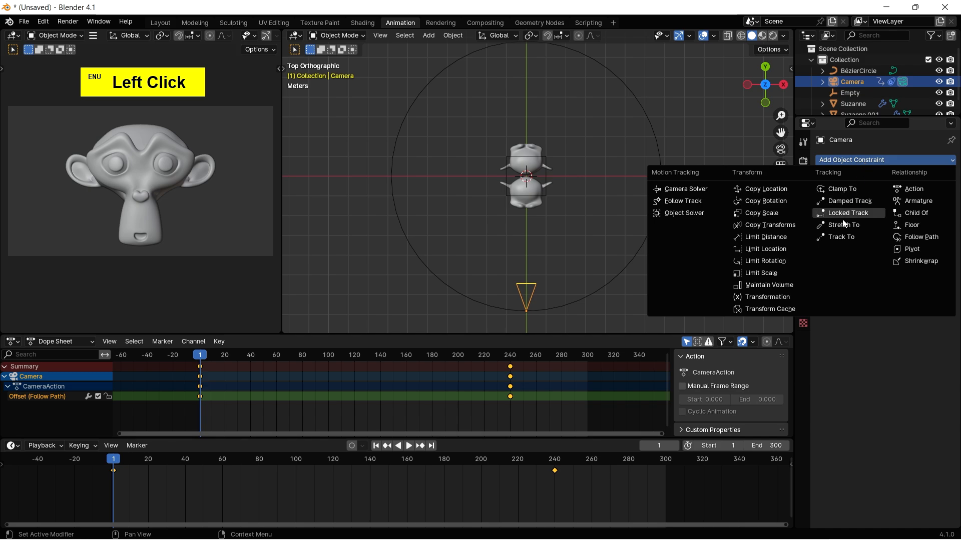
left_click(840, 240)
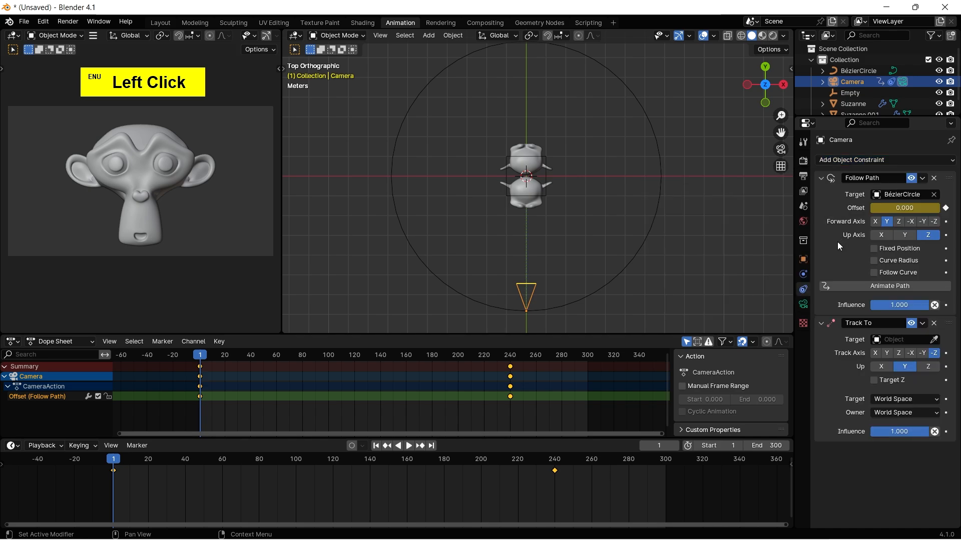
left_click(934, 340)
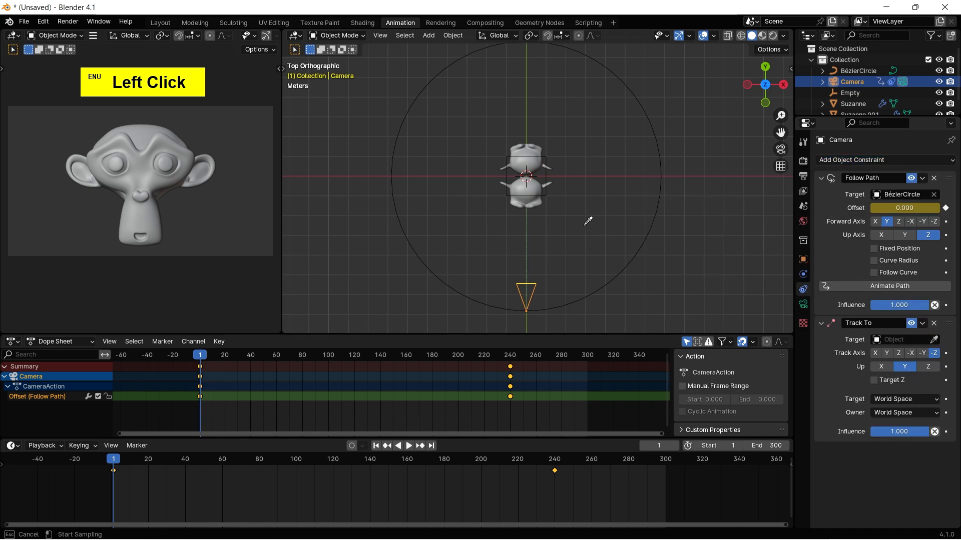
left_click(552, 174)
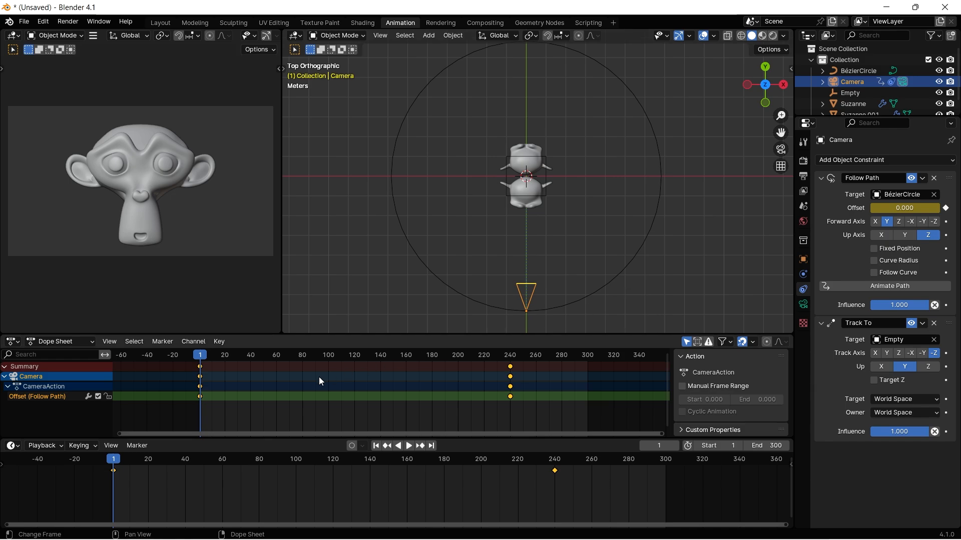
Play the animation to check that the camera tracks the empty, and view the scene from the right.
key("space")
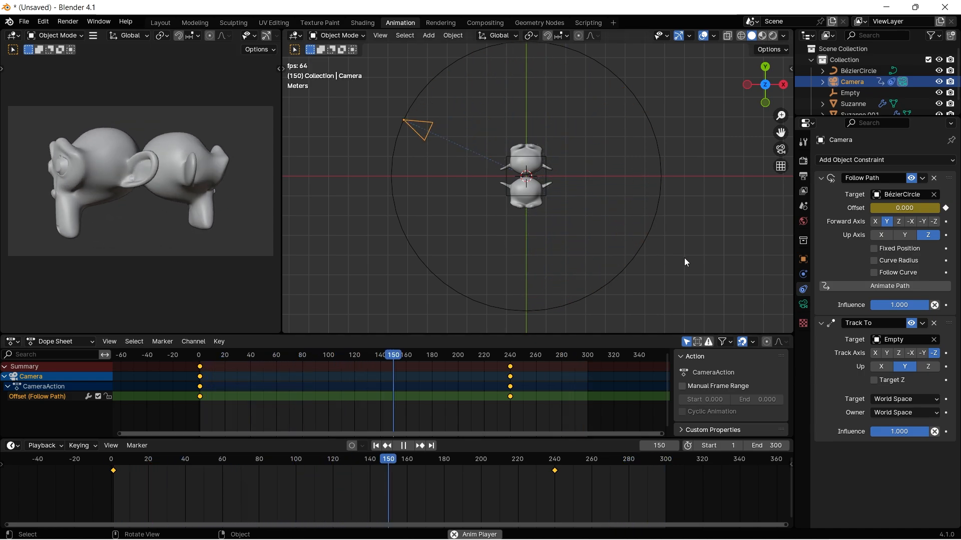
key("space")
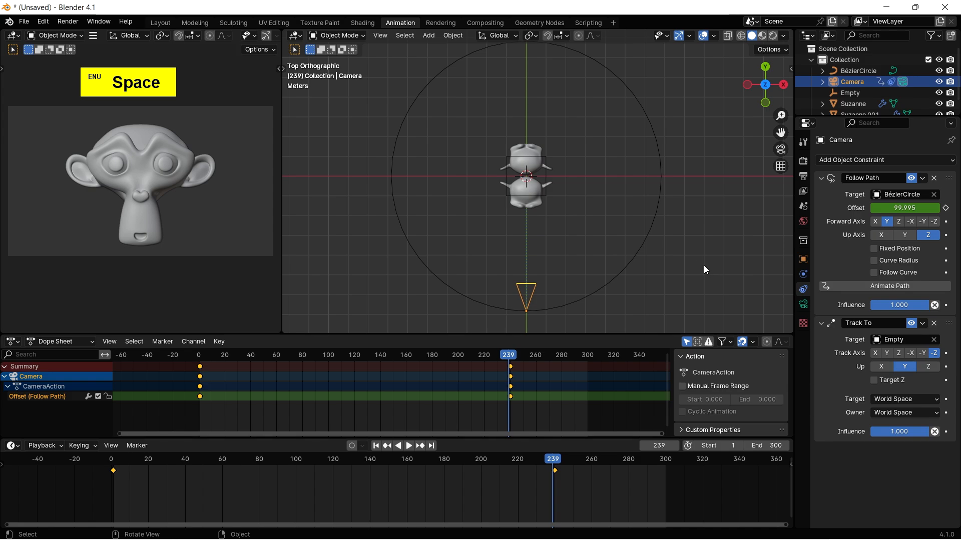
key("KP_3")
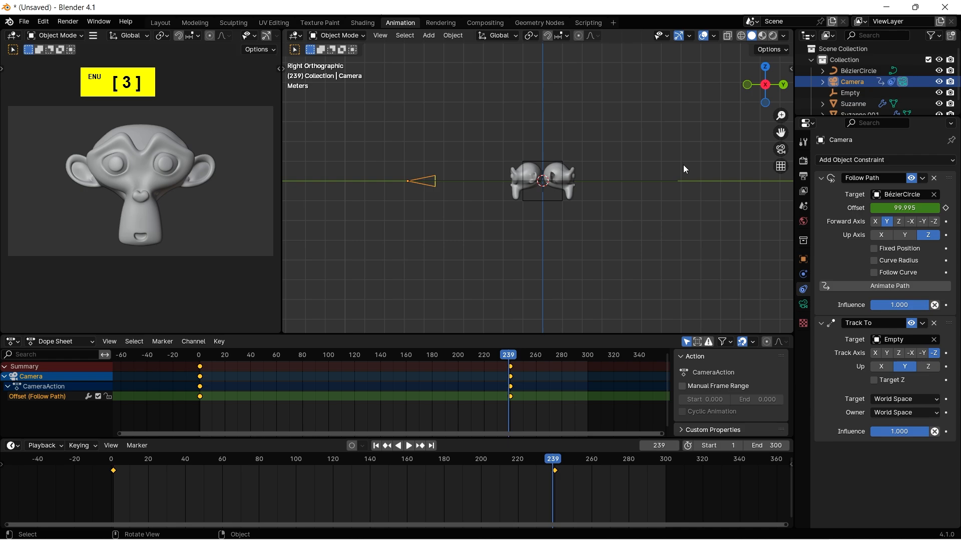
Raise the Bézier circle along the global Z axis so the camera looks down on the monkey heads.
left_click_drag(672, 146, 636, 231)
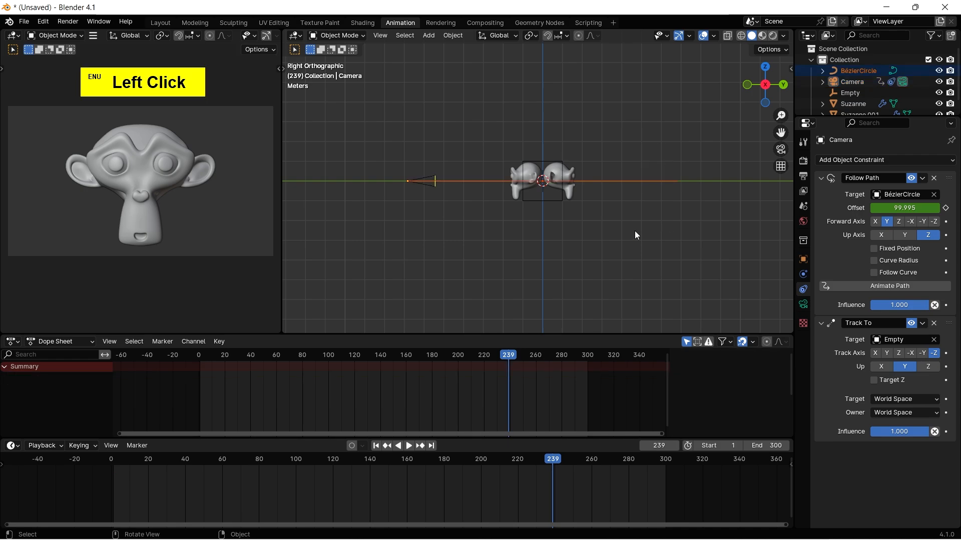
key("g")
key("z")
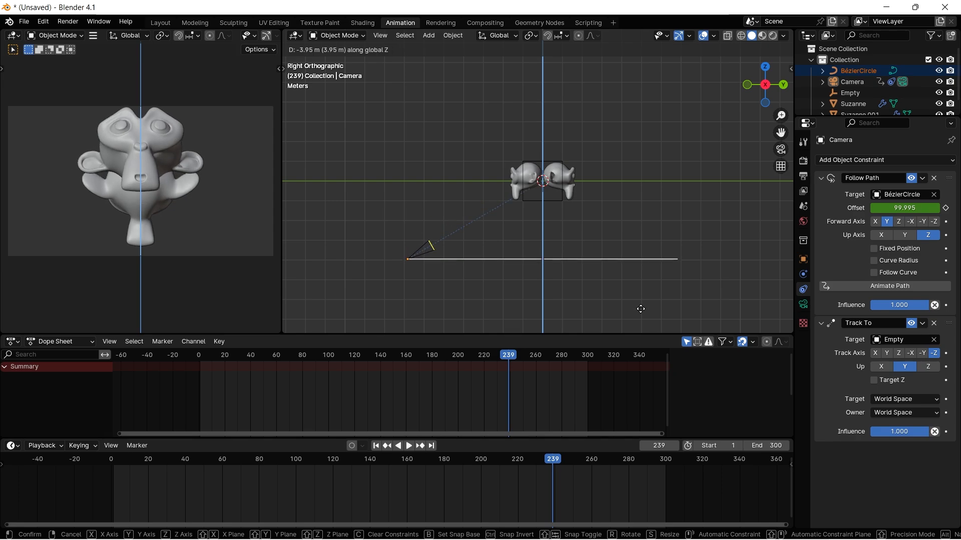
left_click(633, 182)
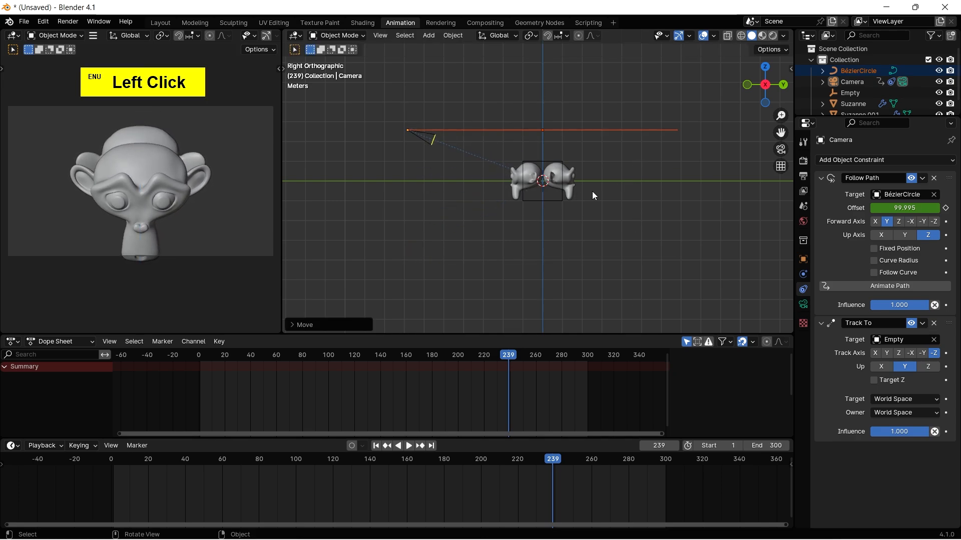
Lower the cube empty about 0.28 m along the global Z axis to adjust the camera's aim.
left_click(561, 199)
key("g")
key("z")
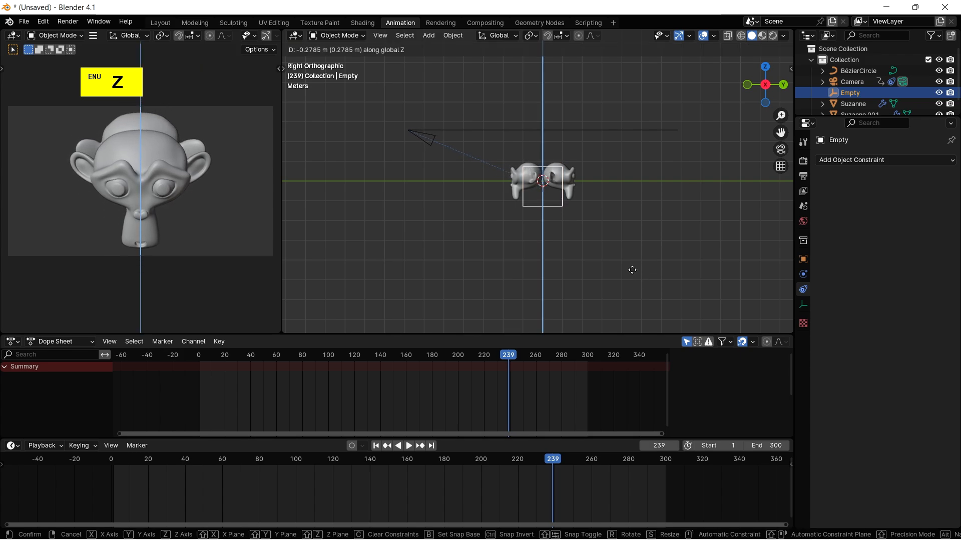
left_click(632, 270)
Scale the Bézier circle up uniformly by about 1.07 to widen the camera's orbit.
left_click(646, 131)
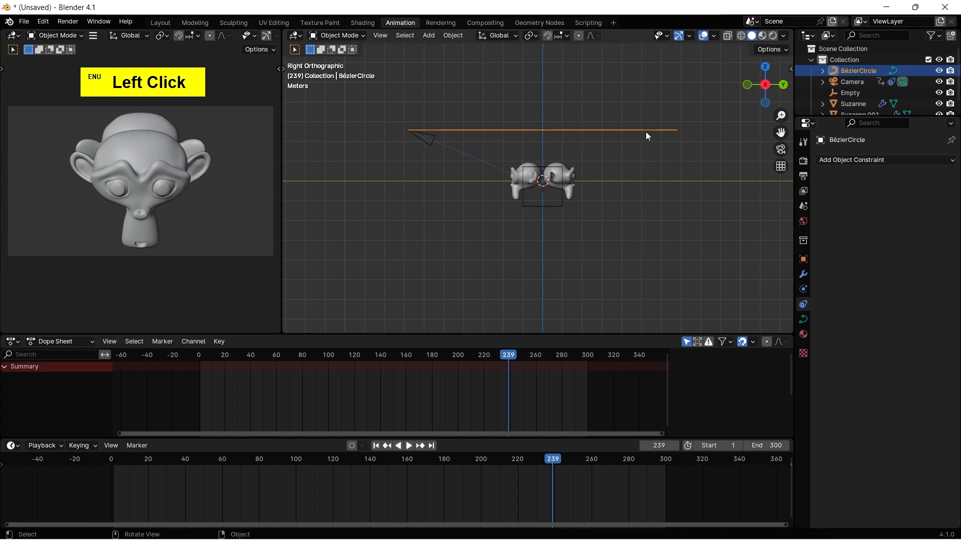
key("s")
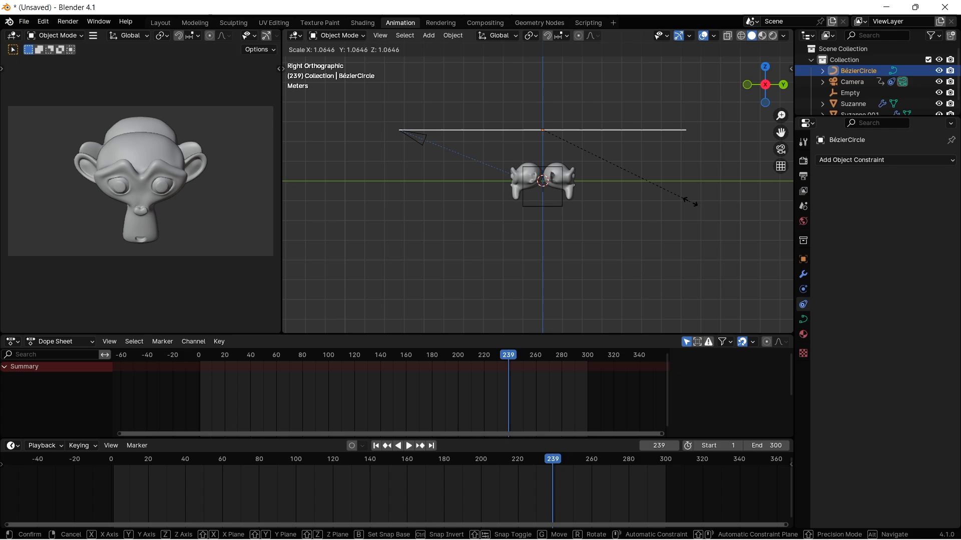
left_click(686, 200)
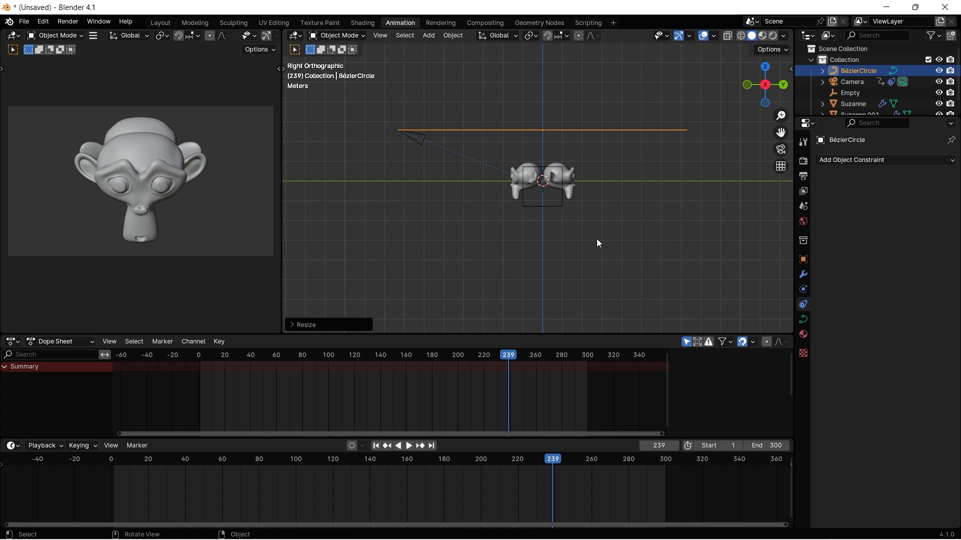
Select the cube empty and play the animation from frame 0, checking the raised camera orbit in an angled perspective view.
left_click(537, 206)
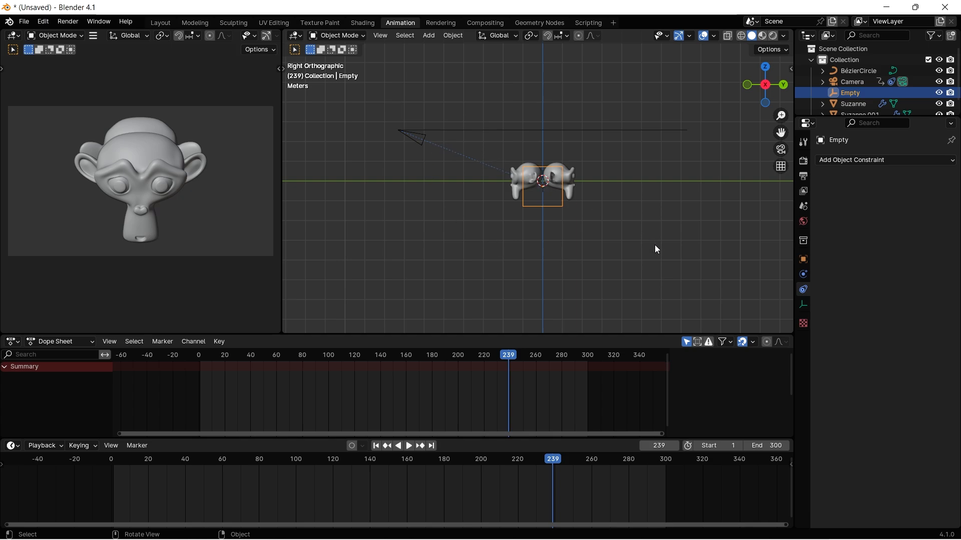
left_click_drag(351, 357, 196, 359)
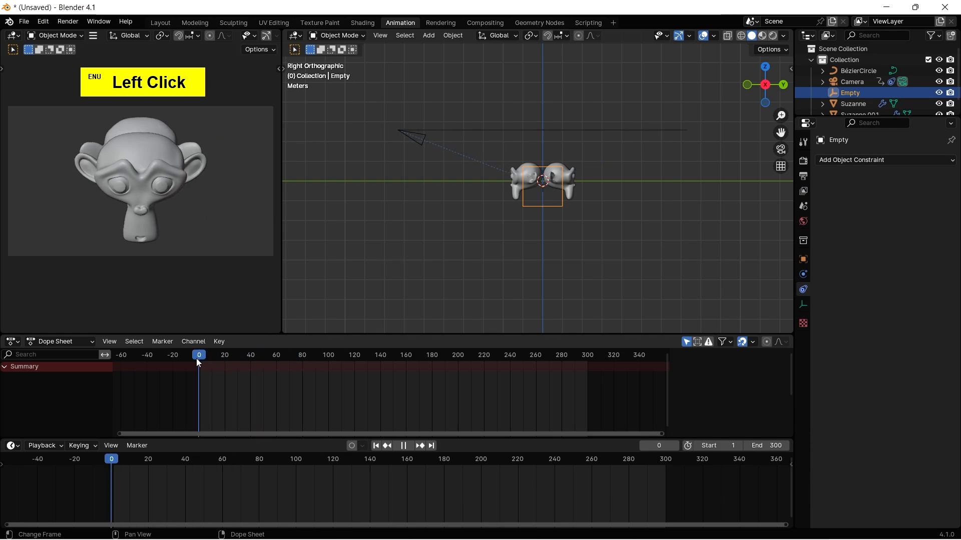
key("space")
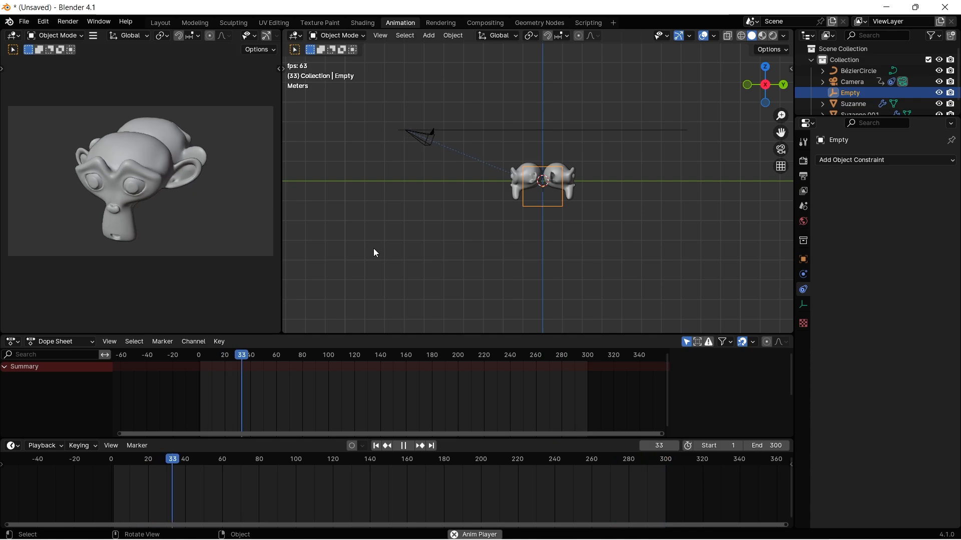
left_click_drag(376, 210, 460, 309, "alt")
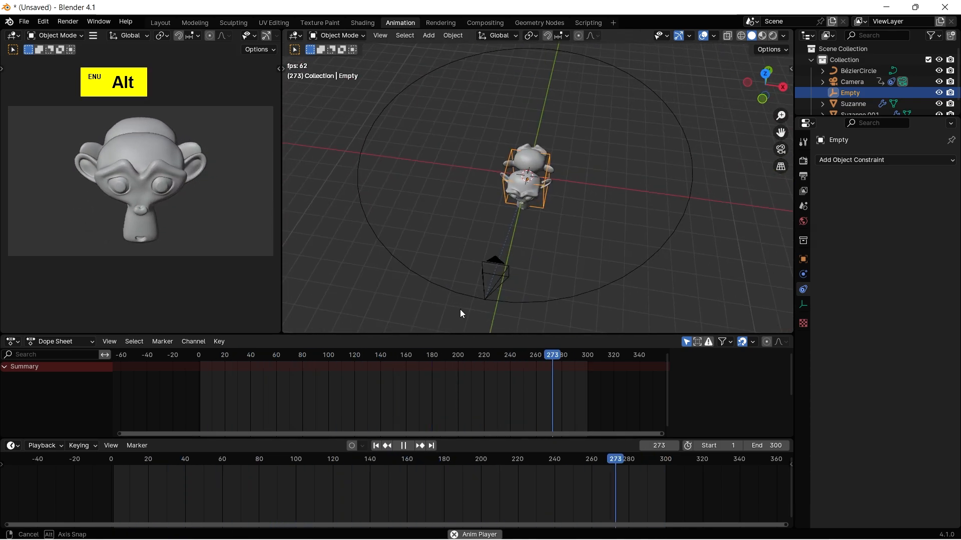
scroll(577, 223, "down", 2)
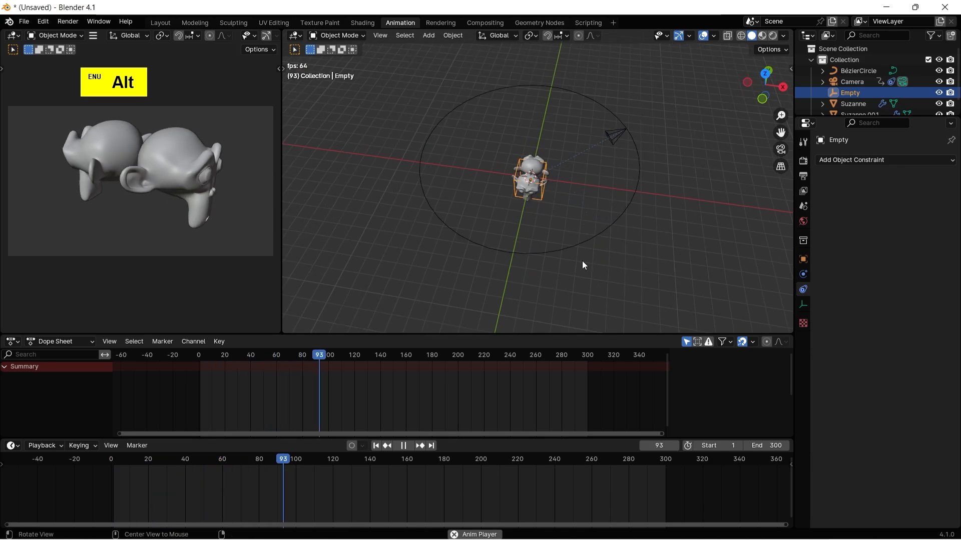
mouse_move(581, 260)
left_mouse_down("alt")
mouse_move(611, 298)
mouse_move(578, 256)
left_mouse_up("alt")
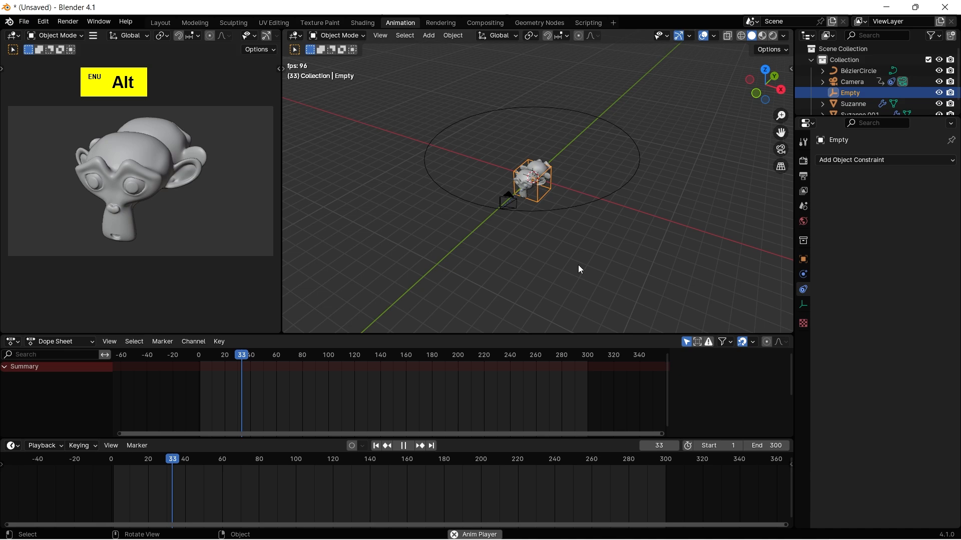